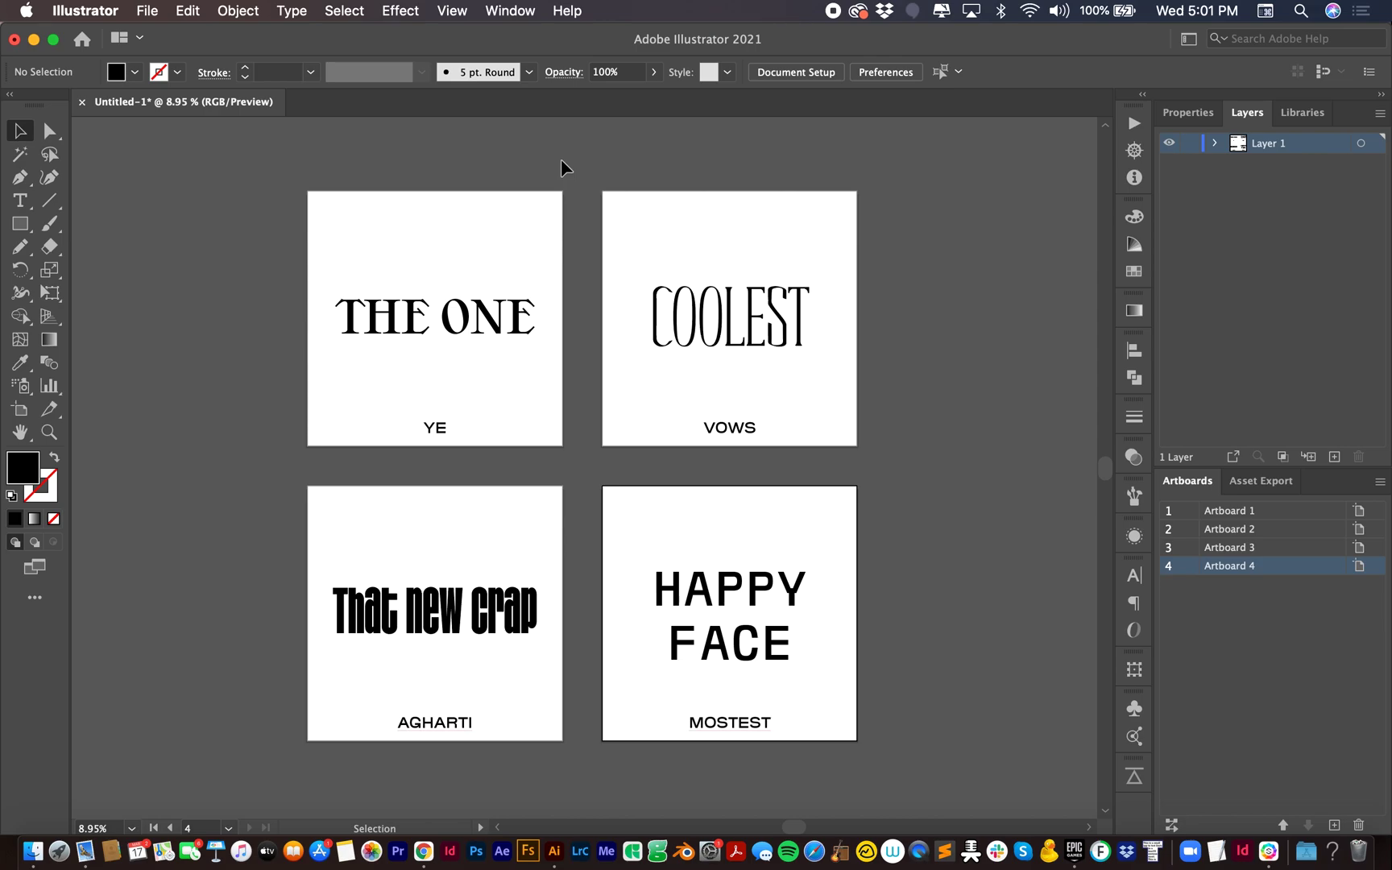
Open the Glyphs panel and move it off the fourth artboard's text.
click(524, 20)
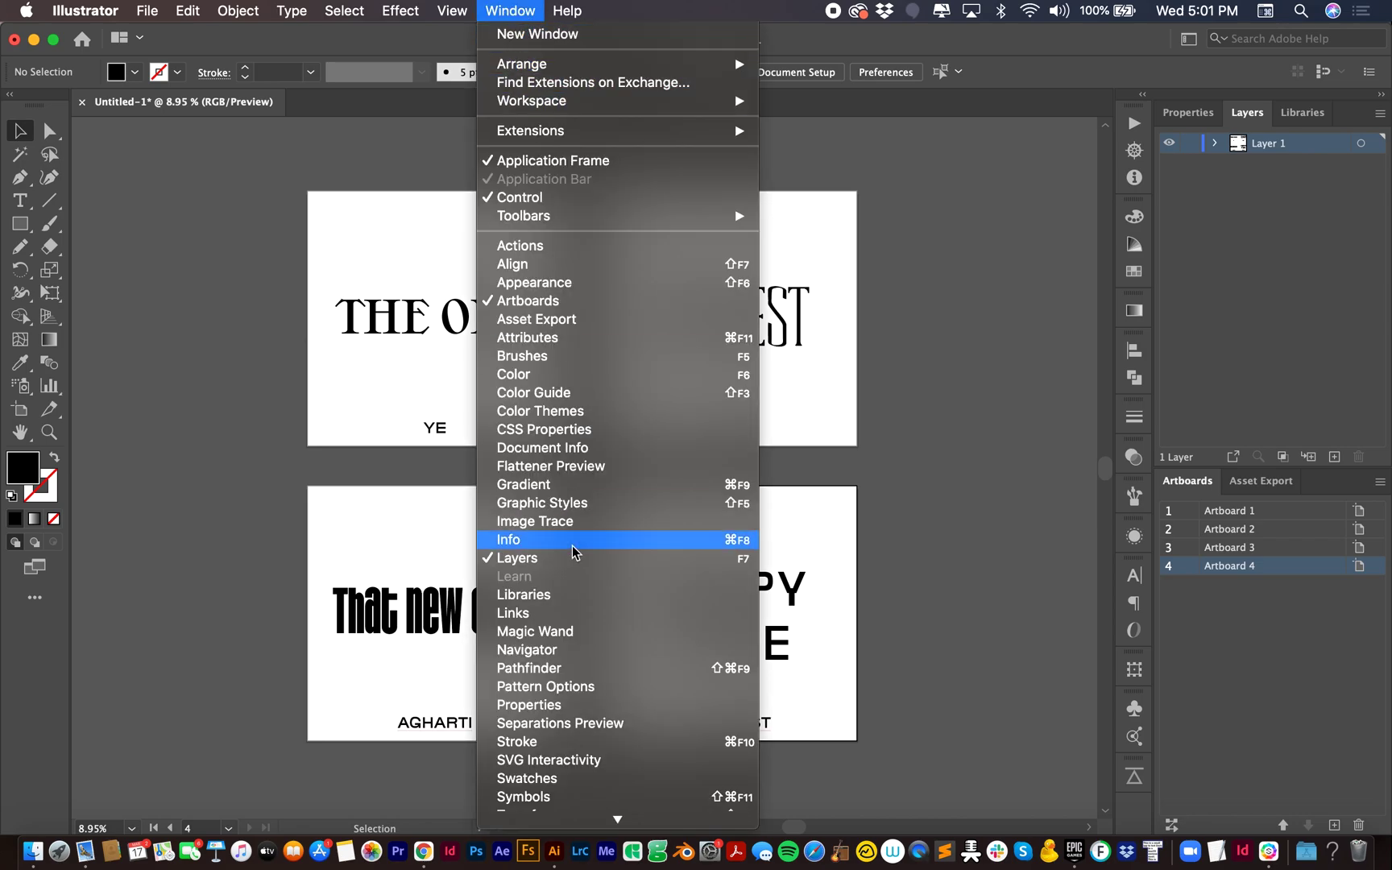
scroll(606, 725, down, 2)
scroll(605, 724, down, 3)
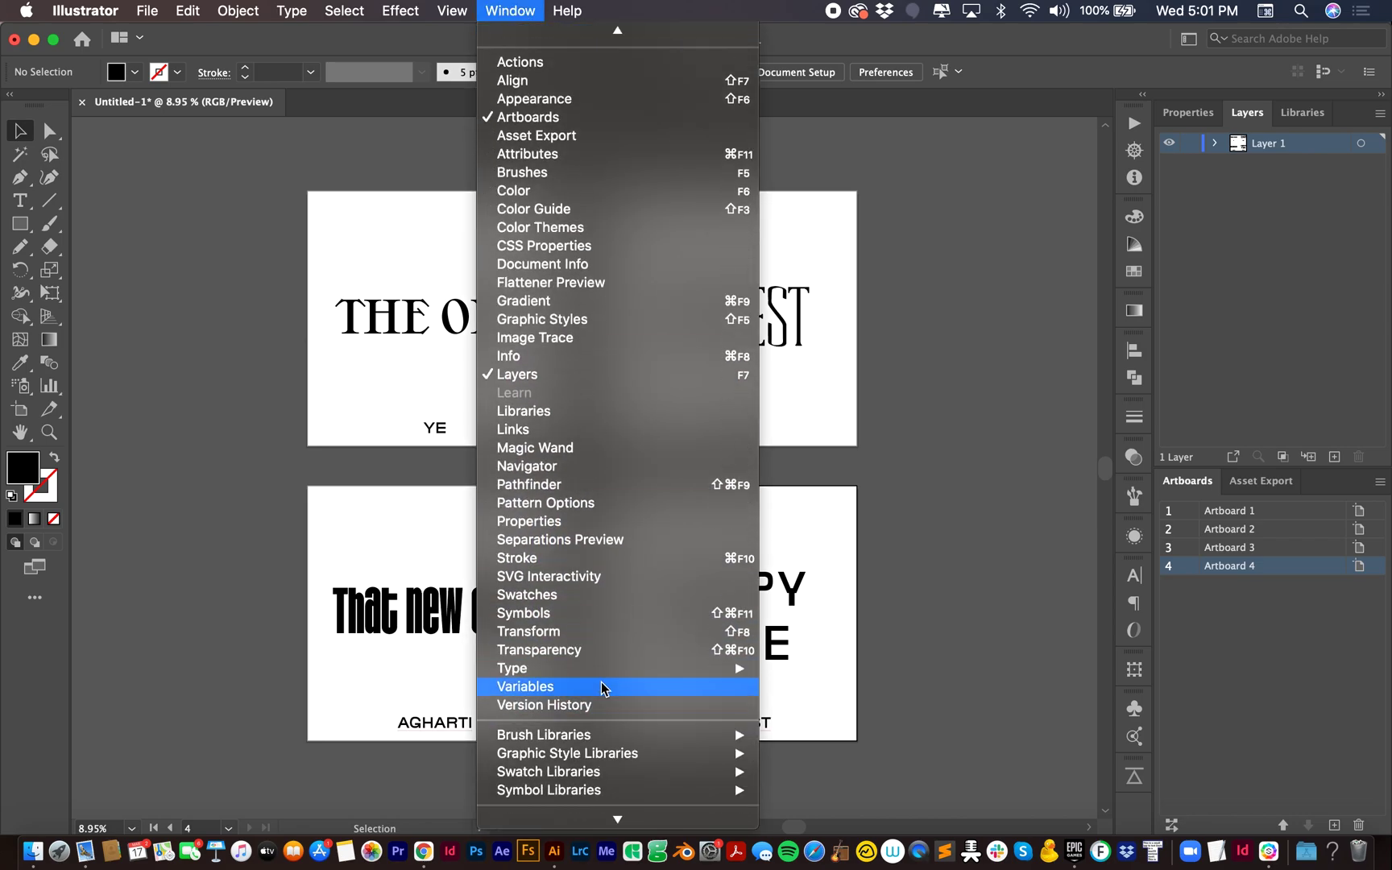
mouse_move(609, 667)
click(801, 705)
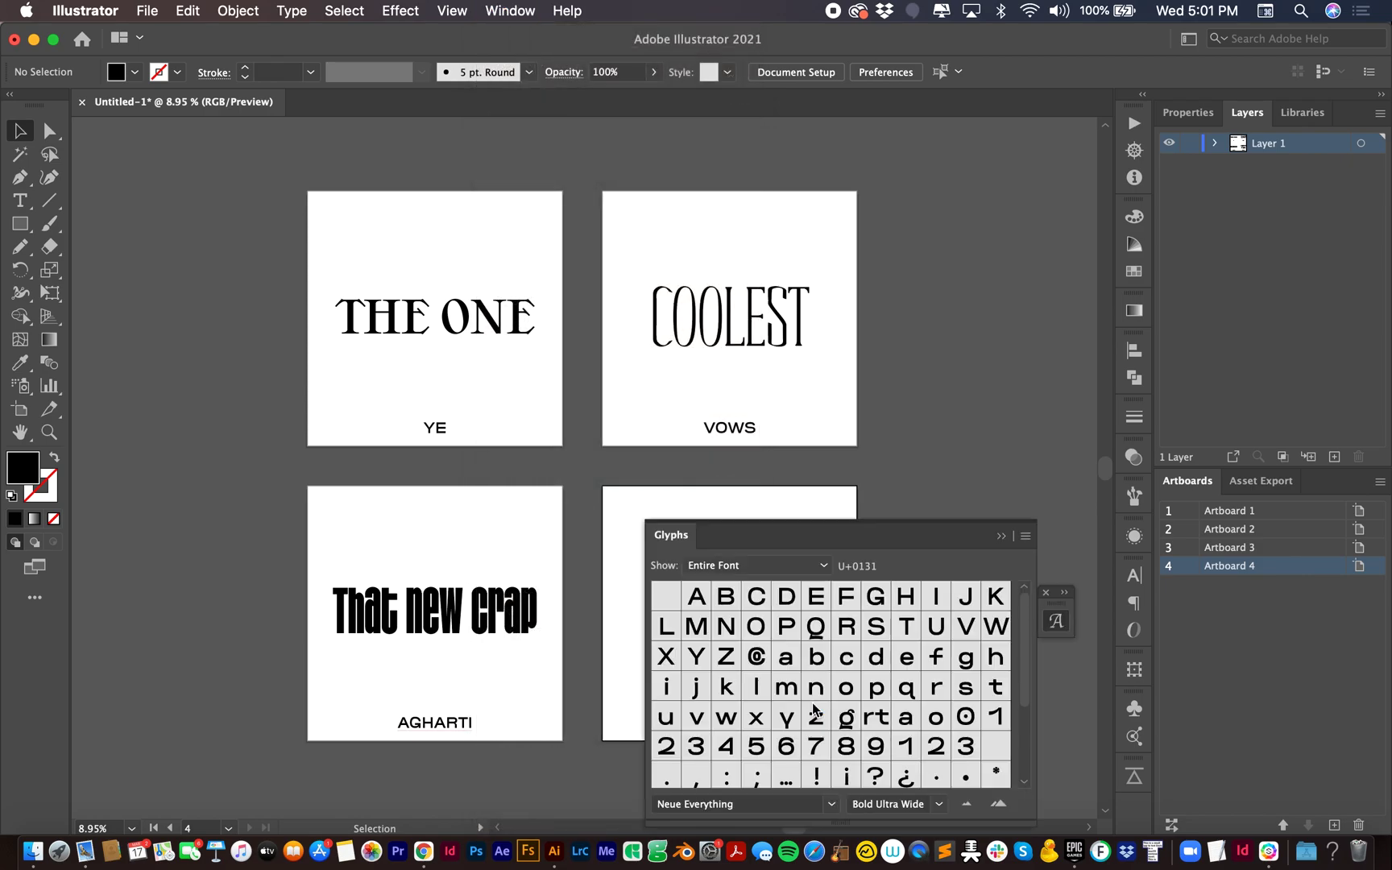
drag(843, 536, 886, 484)
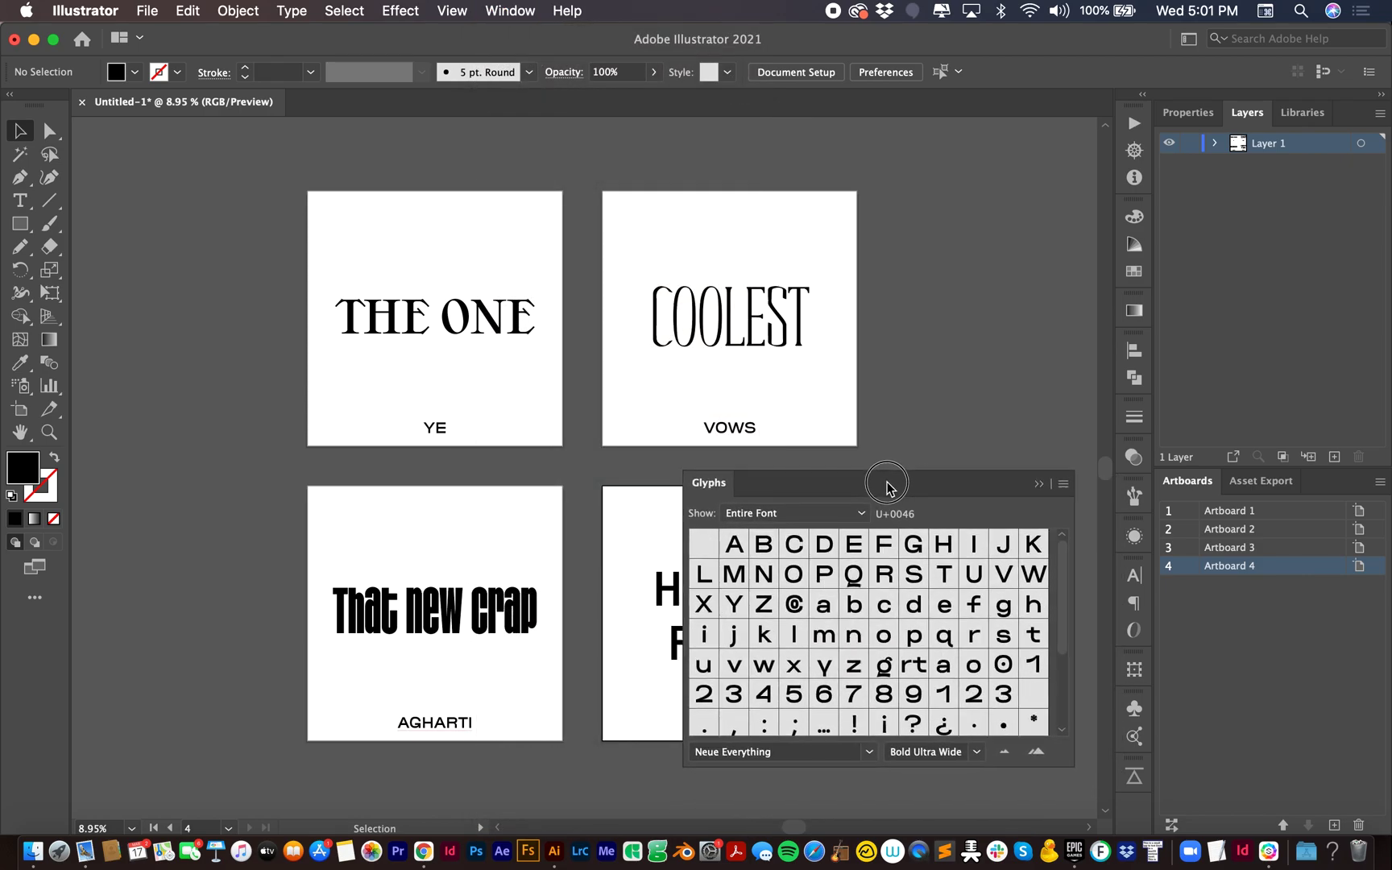
Check the fonts of THE ONE, COOLEST, That new crap and HAPPY FACE.
click(488, 333)
click(685, 338)
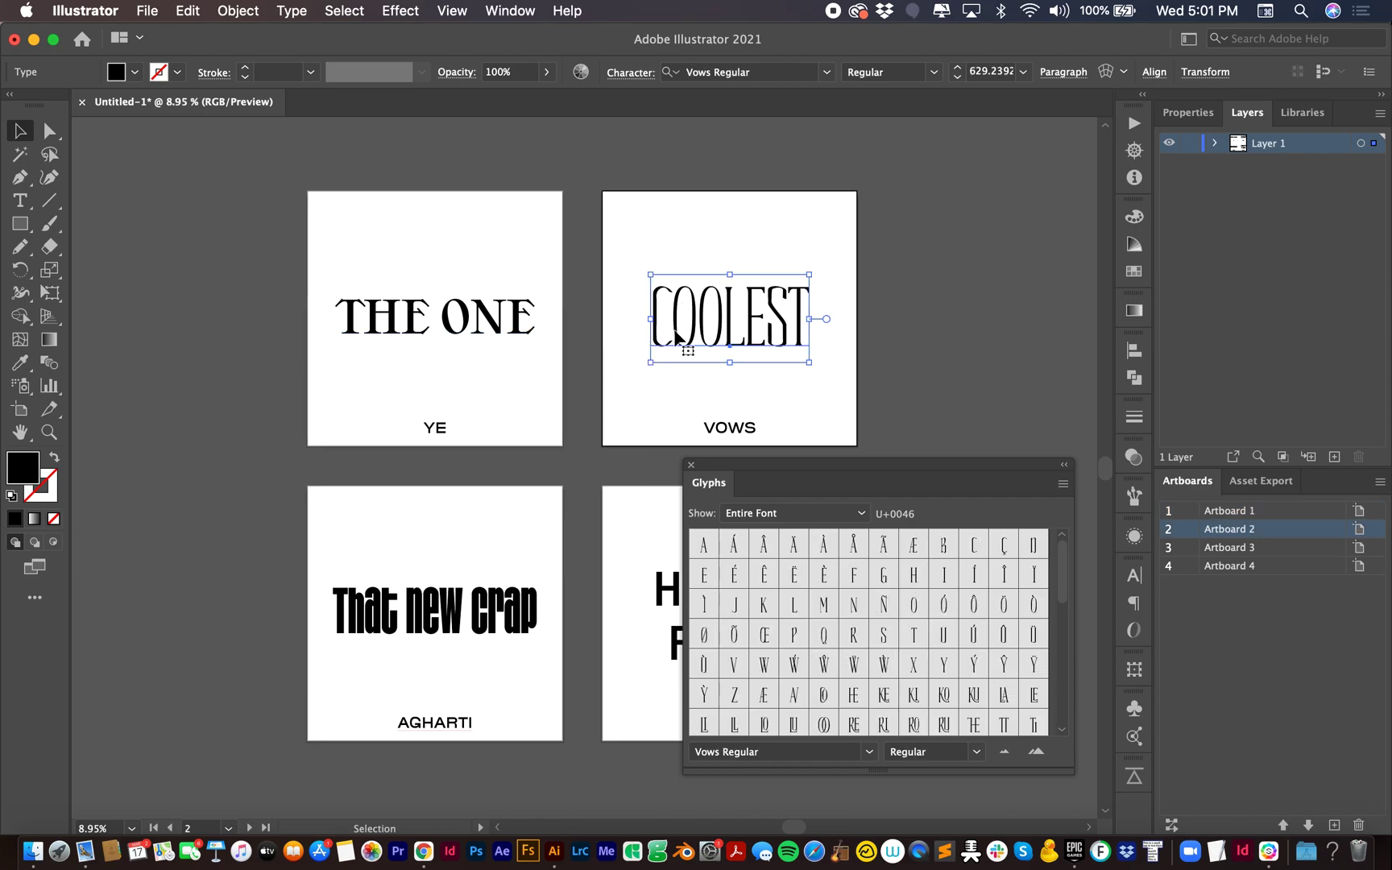
click(479, 610)
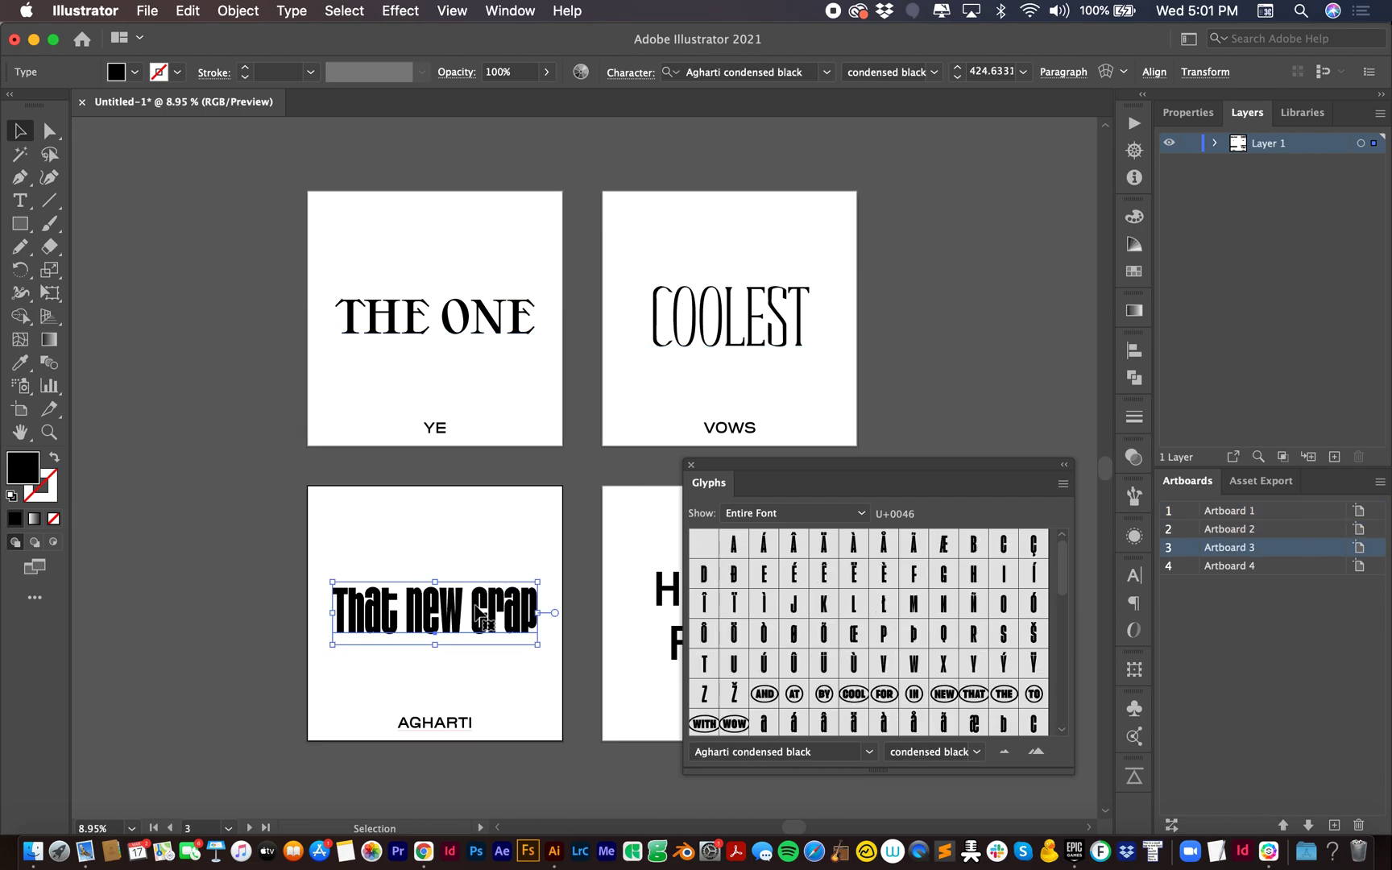
click(667, 600)
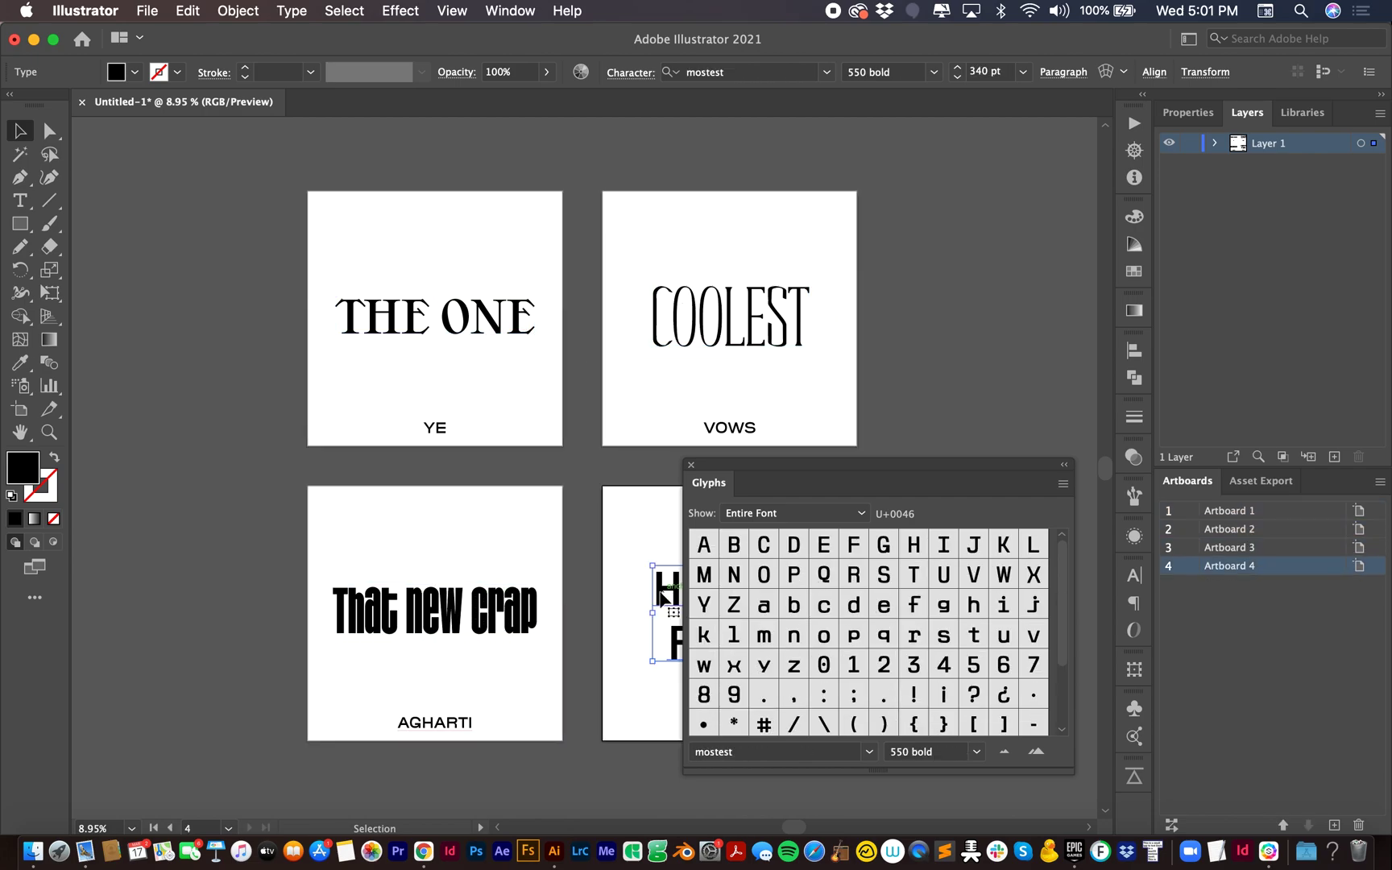
click(420, 311)
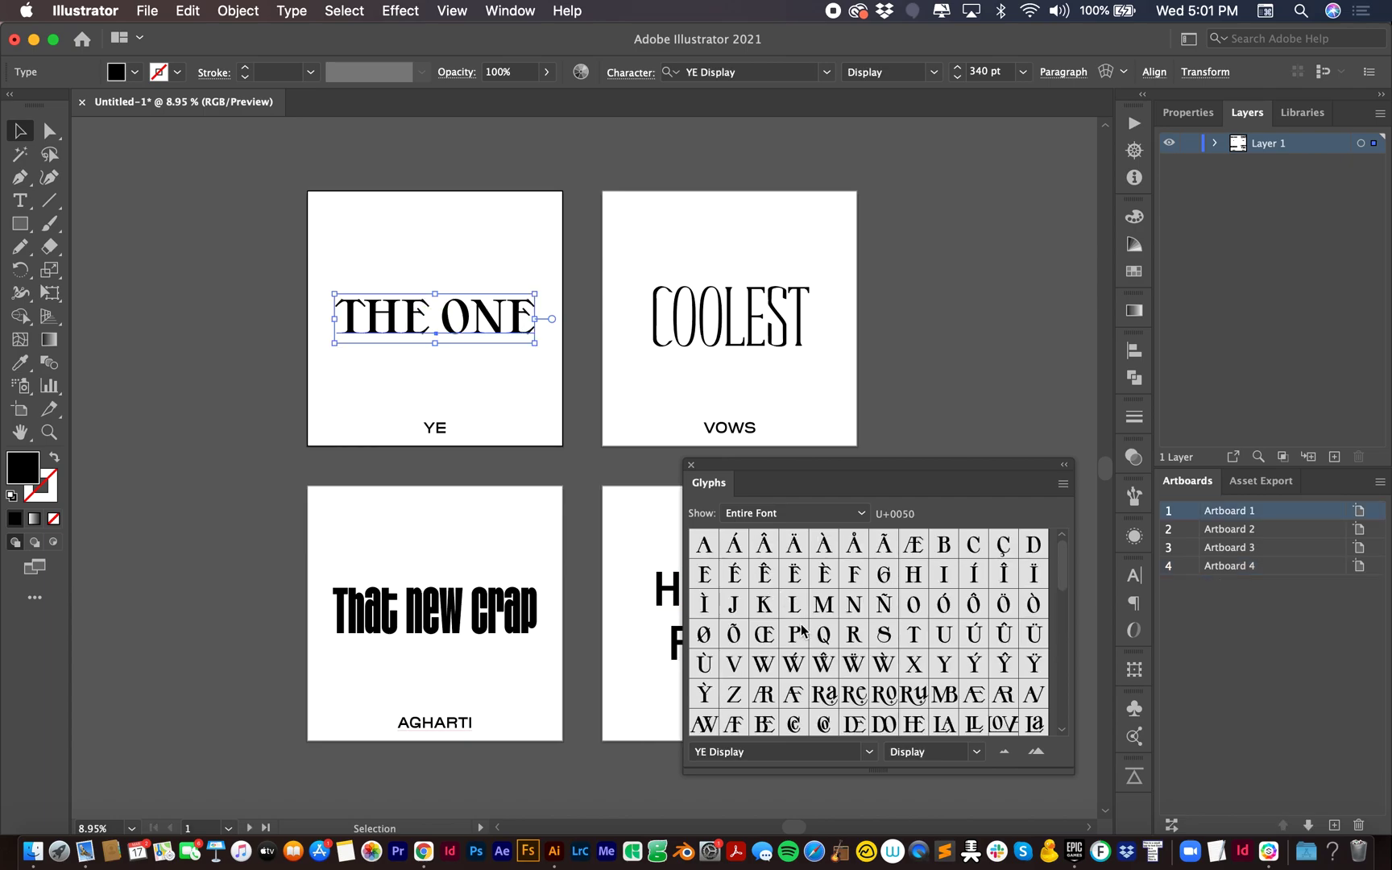
Replace the word THE in THE ONE with the YE Display TH ligature glyph.
scroll(808, 644, down, 3)
scroll(808, 644, down, 2)
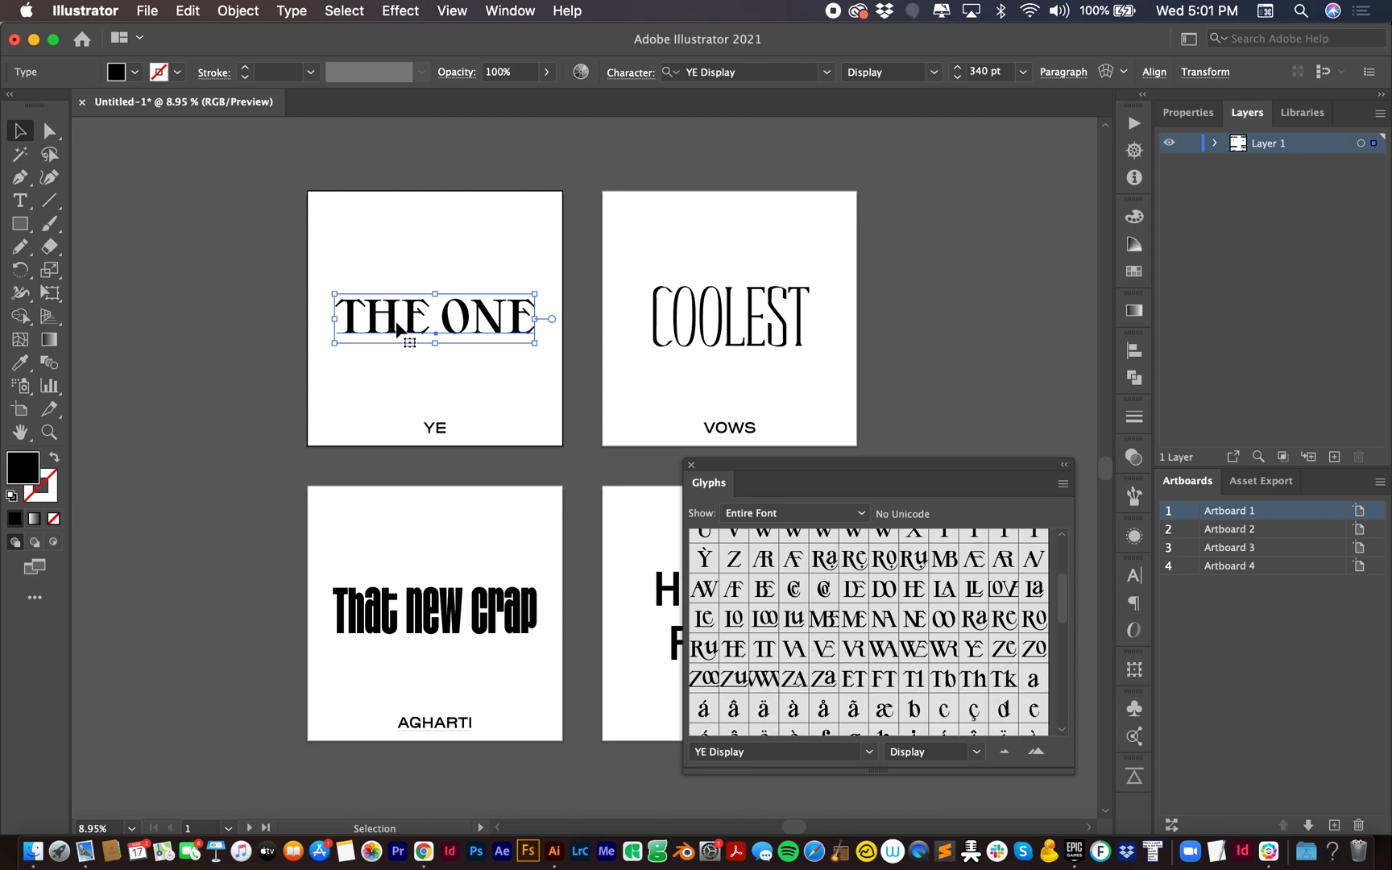
double_click(397, 329)
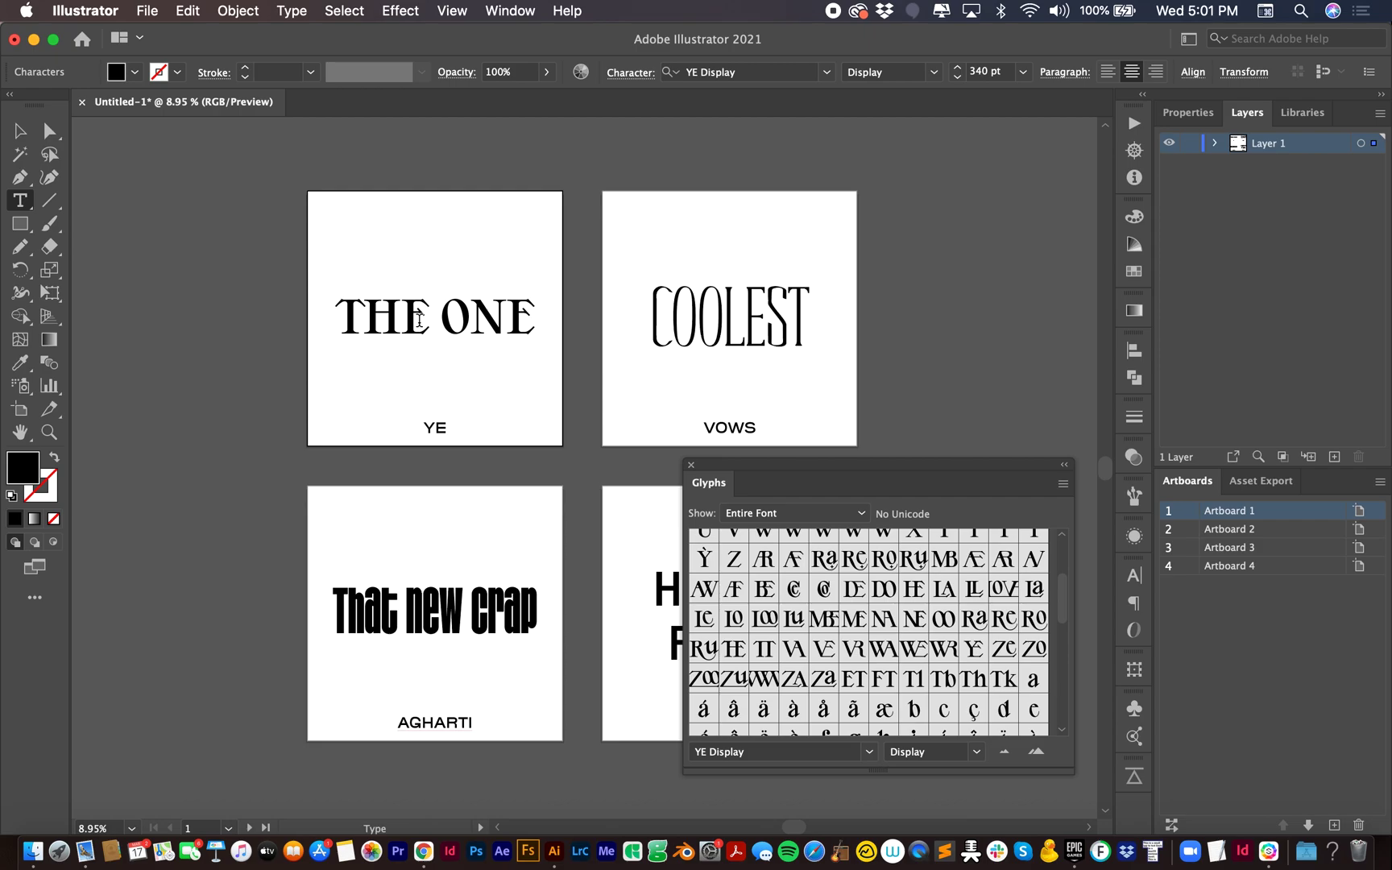
drag(428, 318, 322, 316)
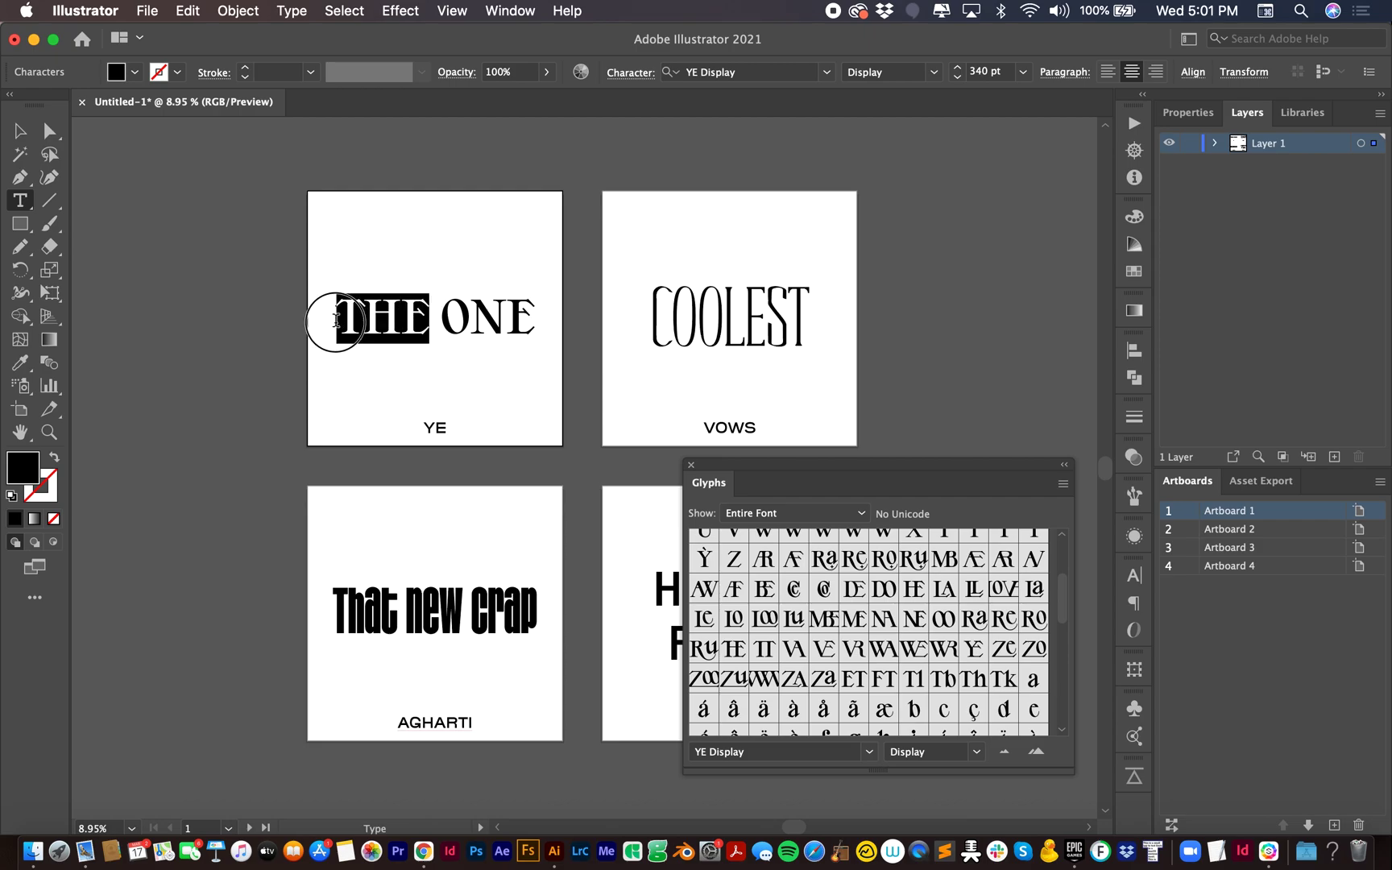
double_click(733, 653)
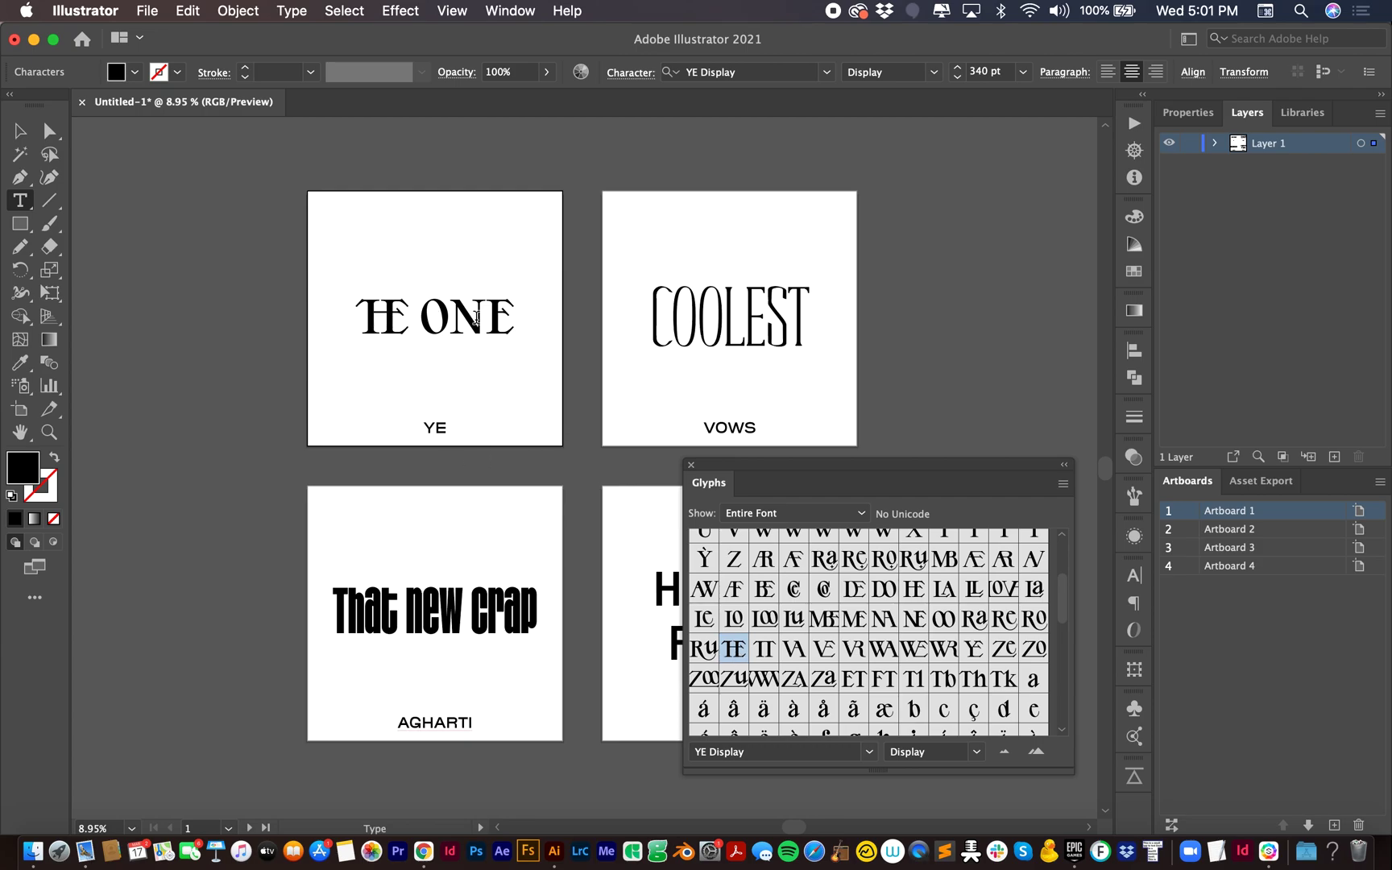
Swap the OO and LE pairs in COOLEST for their Vows Regular ligature glyphs.
scroll(483, 319, right, 5)
scroll(484, 319, down, 2)
click(567, 295)
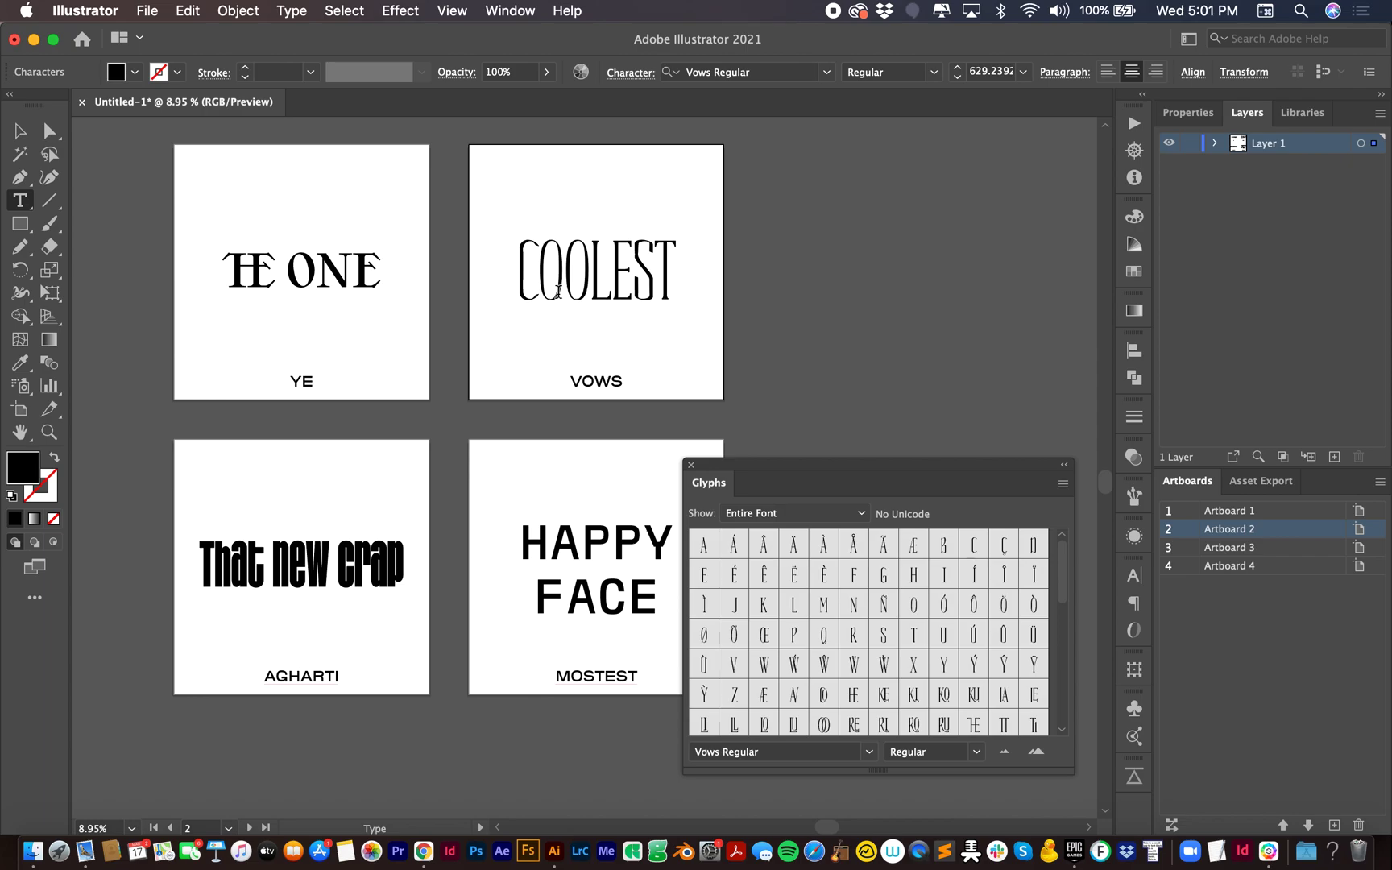
drag(536, 282, 578, 284)
scroll(941, 705, down, 3)
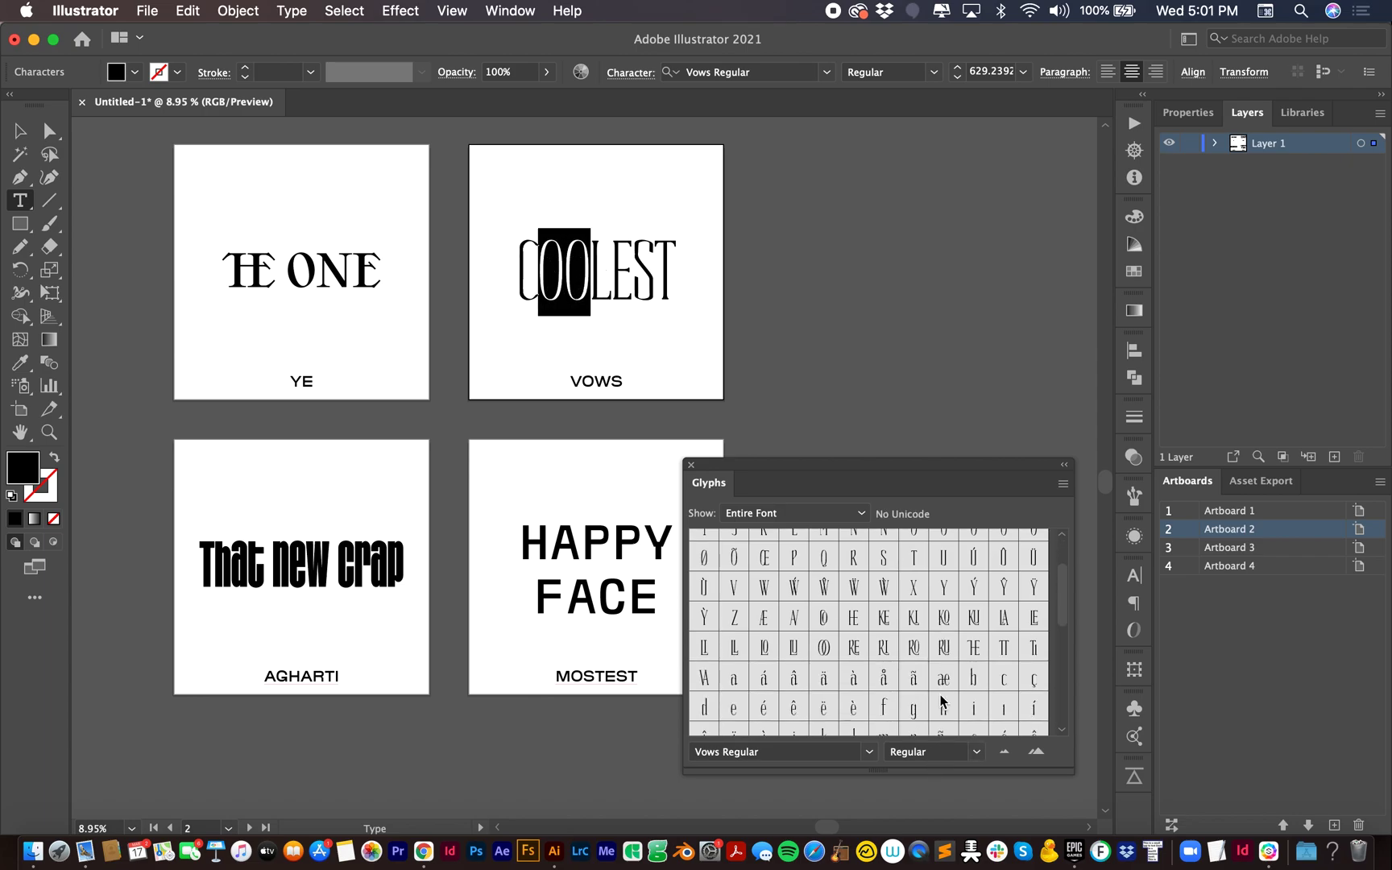
double_click(823, 647)
drag(590, 278, 631, 282)
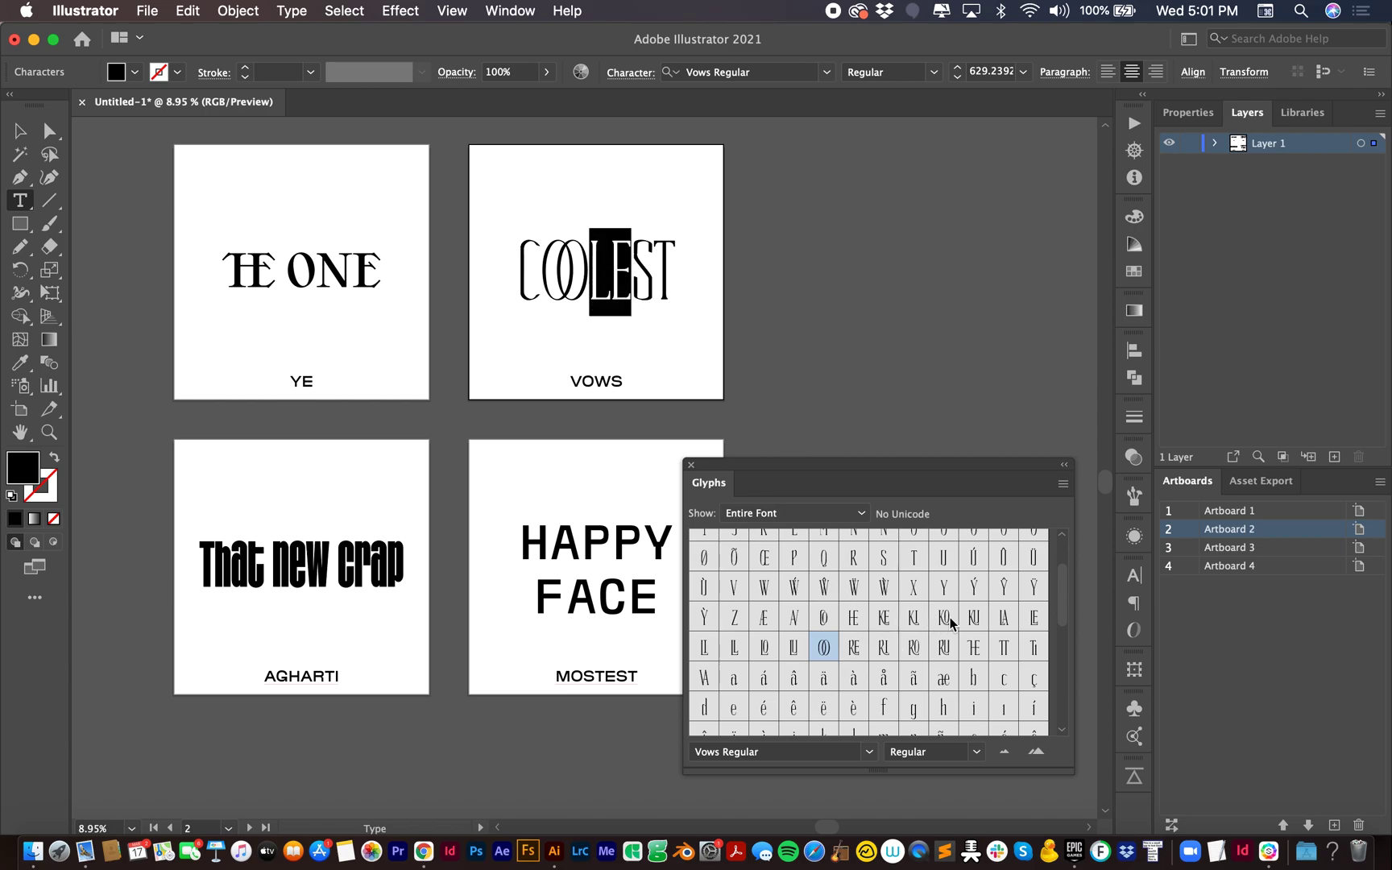
click(1033, 617)
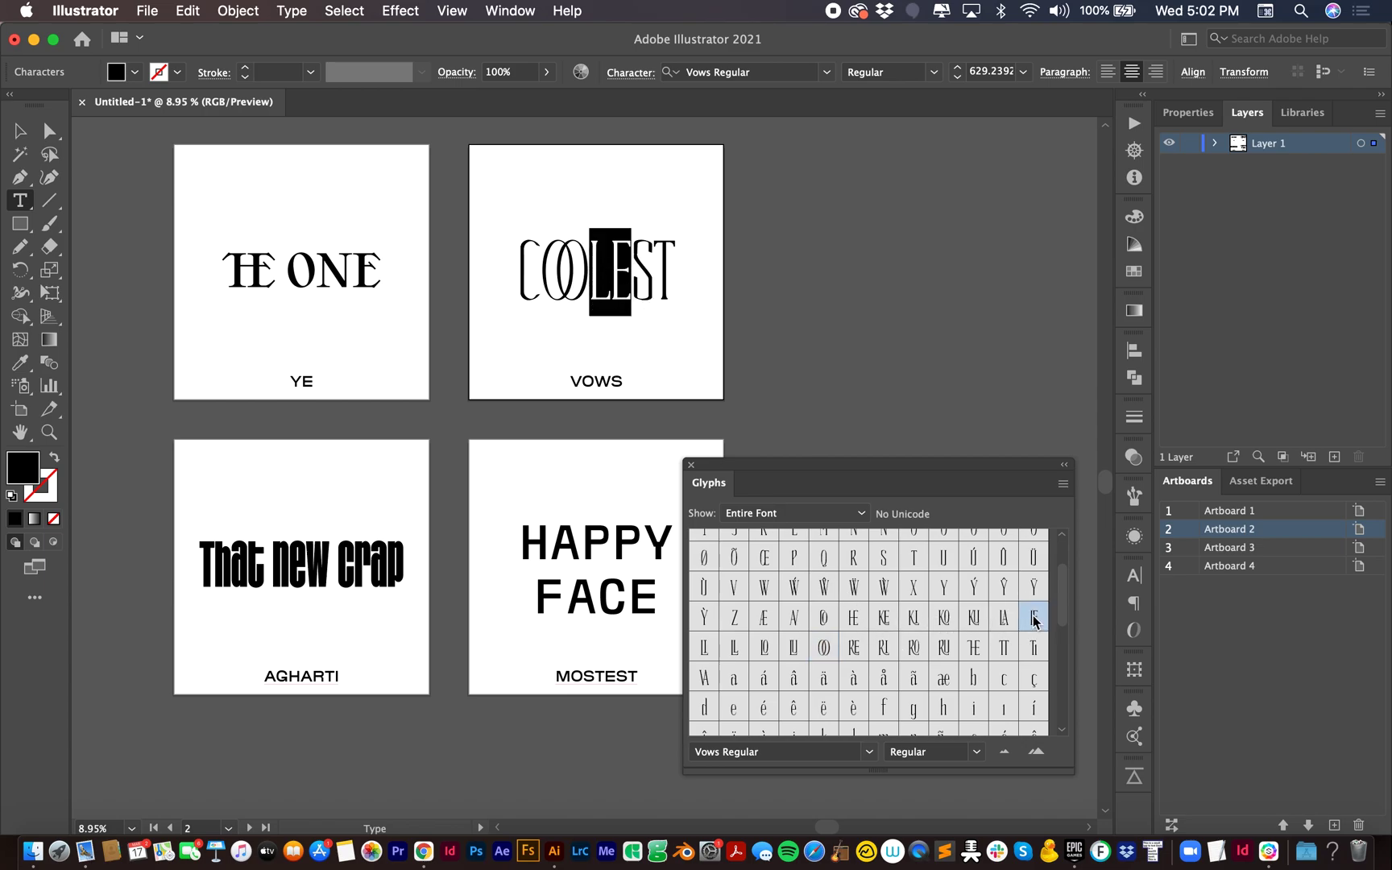
double_click(1033, 618)
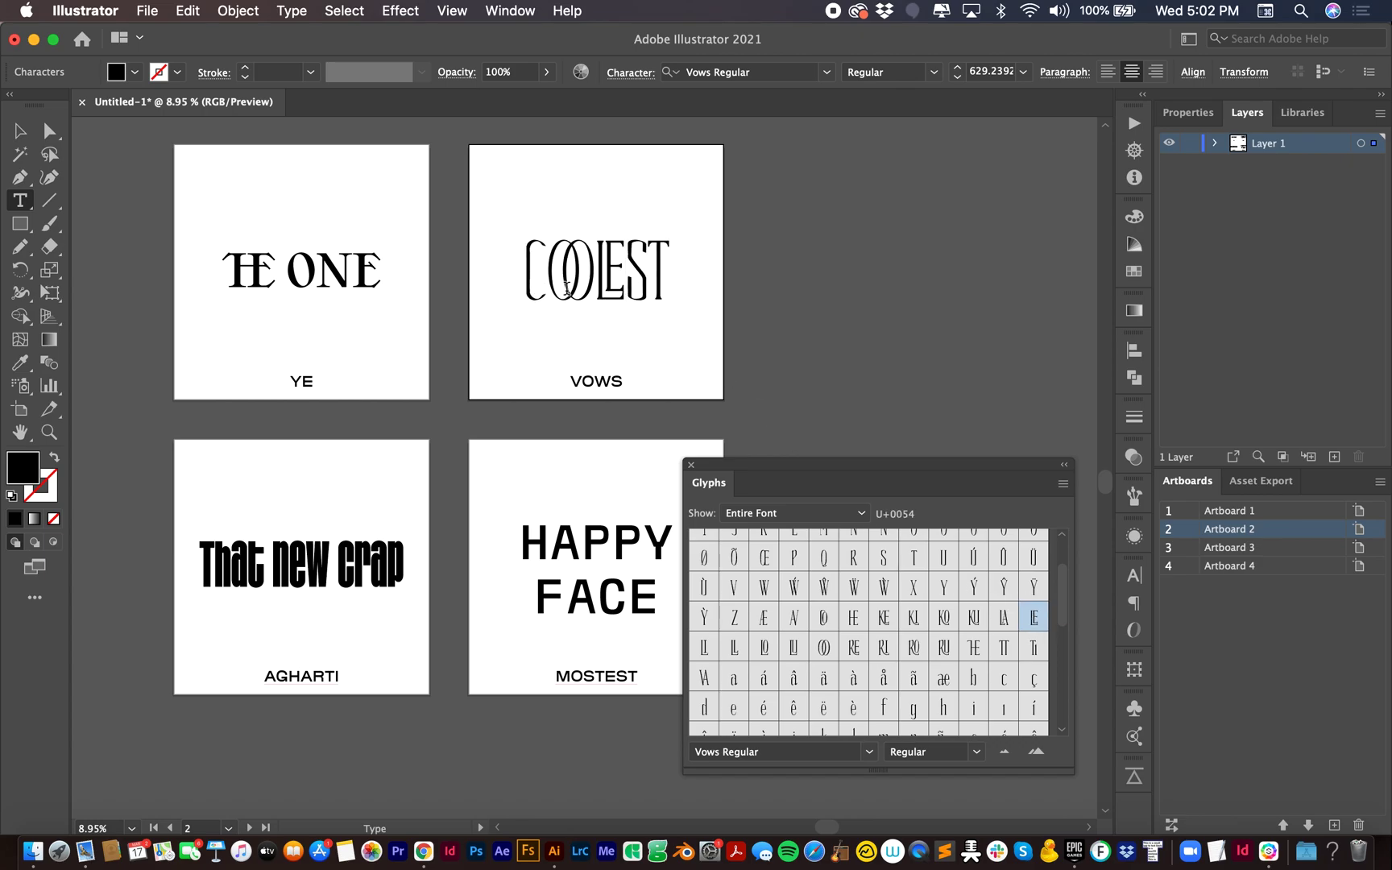
Select 'new' in That new crap and scroll the glyph list to the circled catchword.
scroll(522, 390, down, 2)
scroll(522, 390, left, 2)
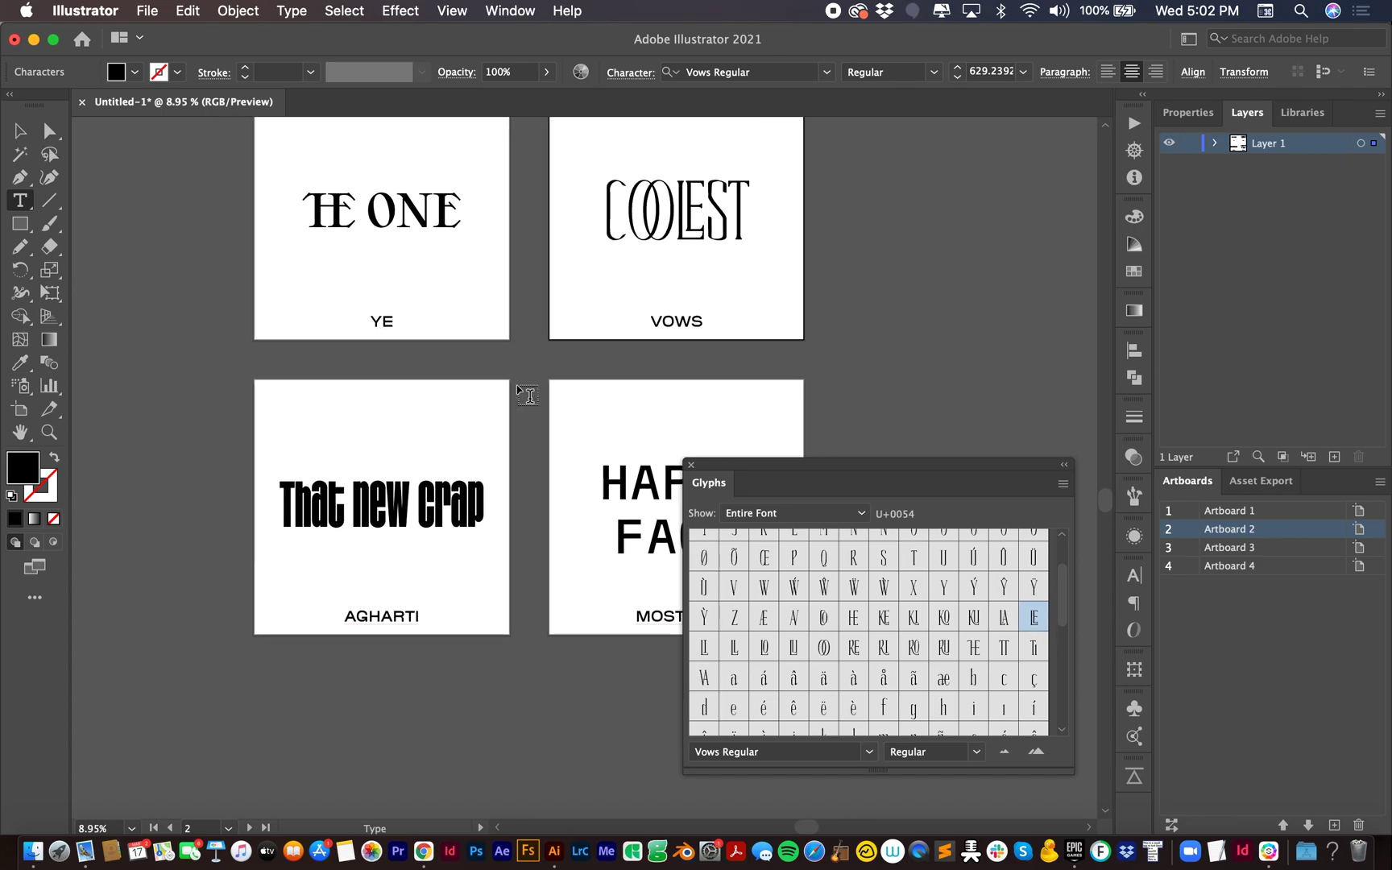
click(431, 497)
triple_click(431, 498)
click(431, 497)
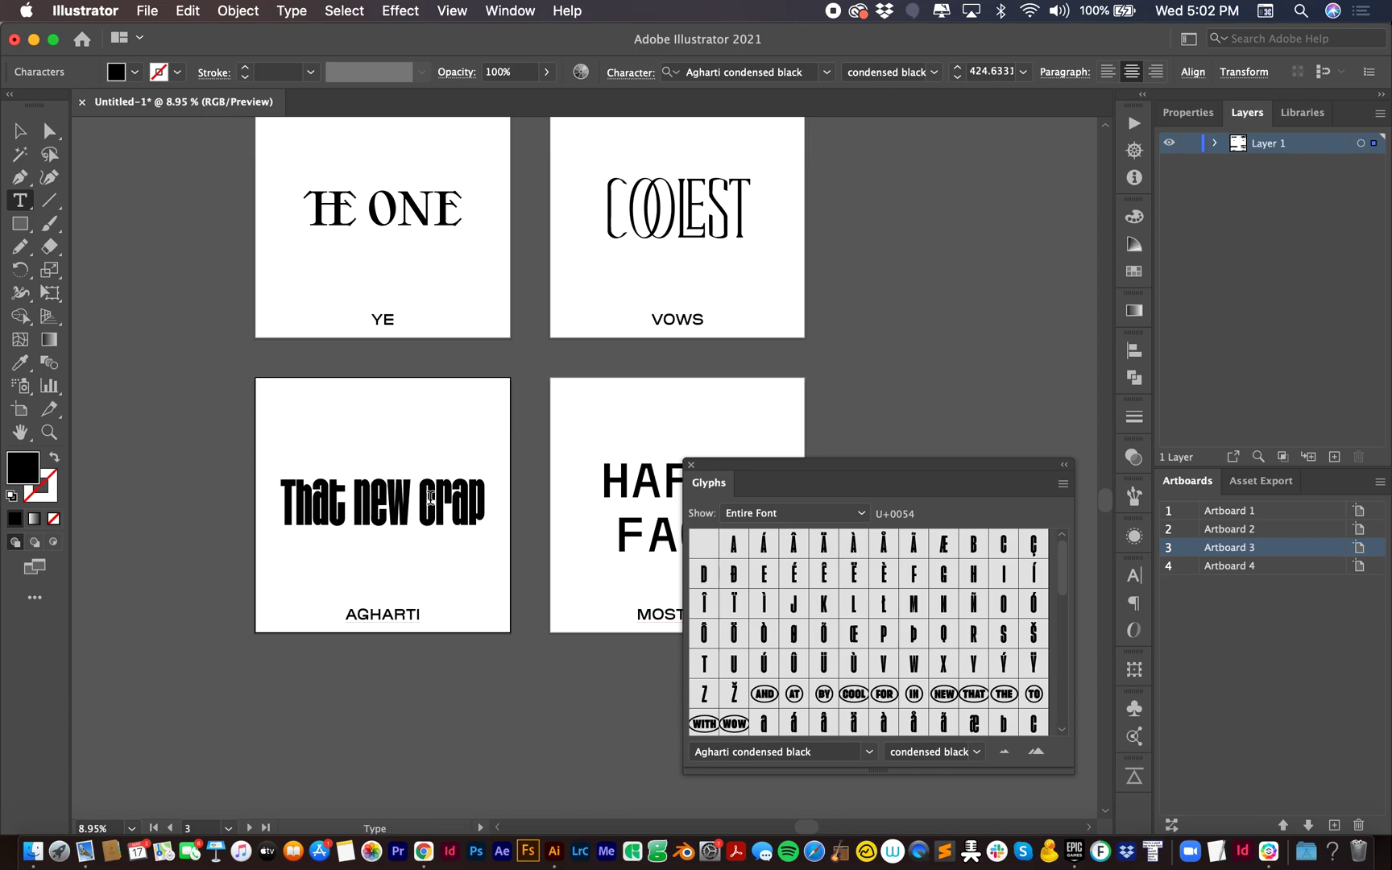
drag(409, 500, 359, 503)
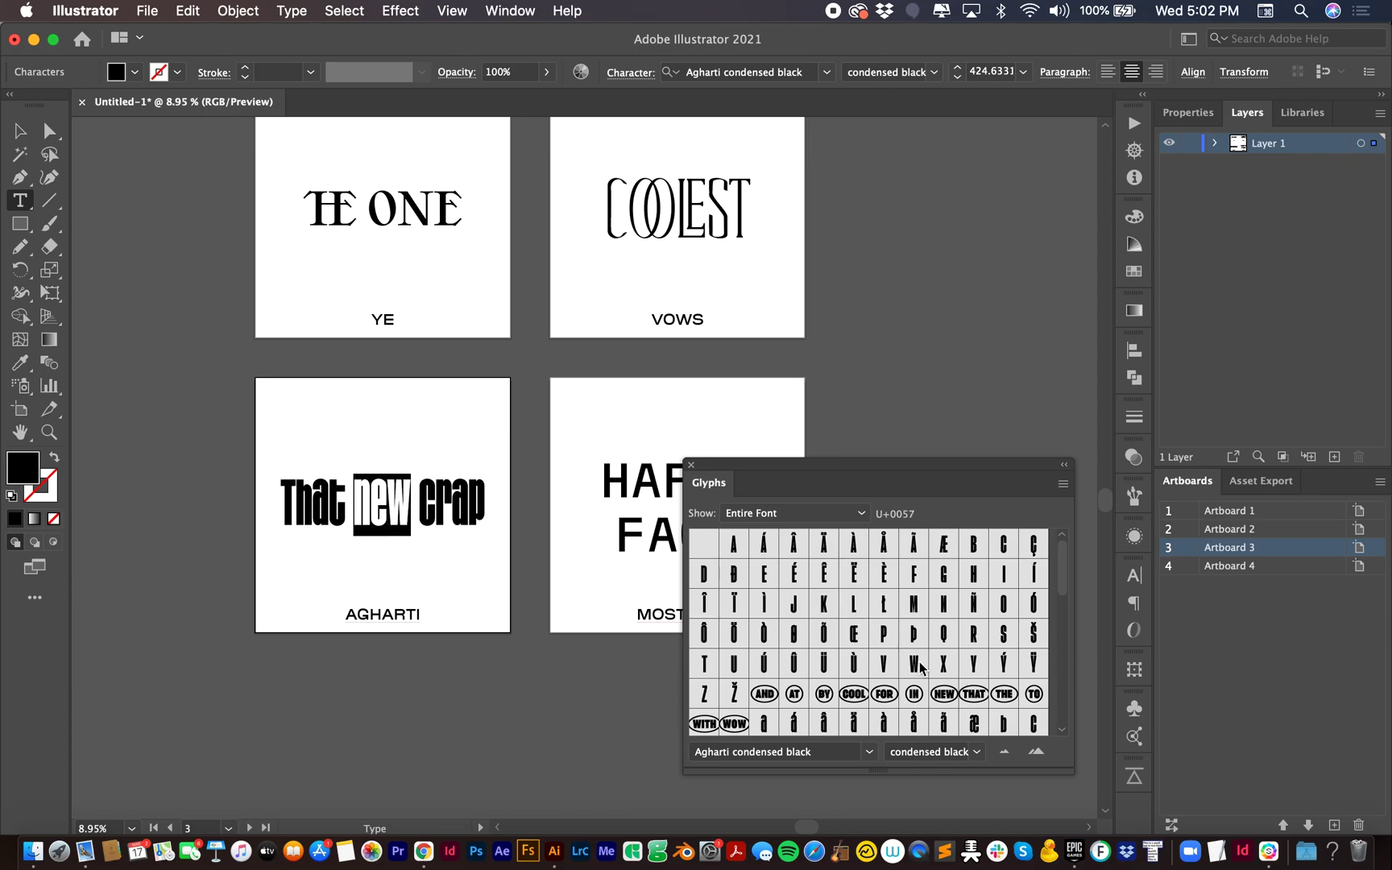
scroll(919, 671, down, 2)
scroll(919, 670, down, 3)
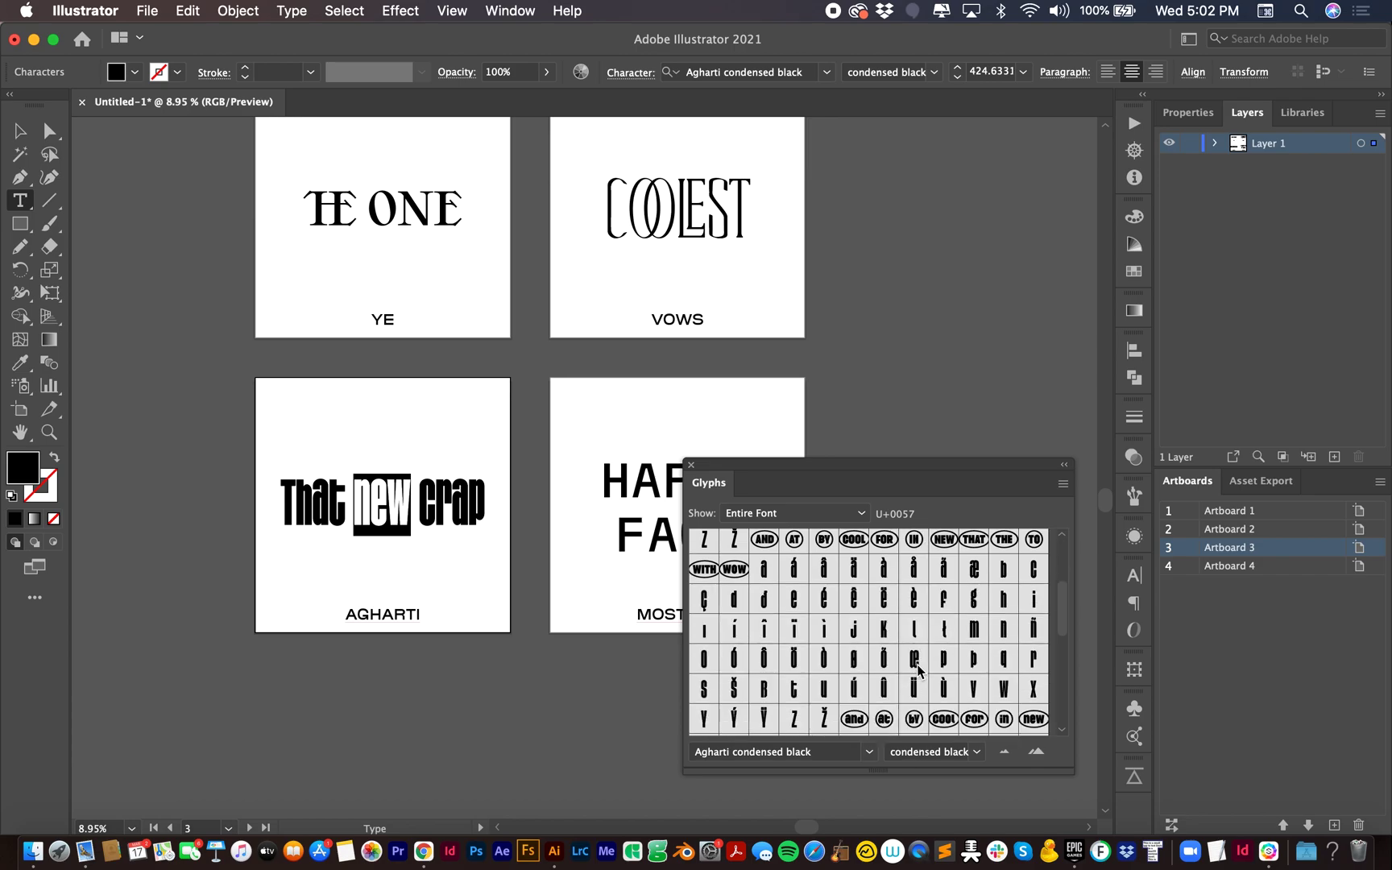
scroll(918, 671, down, 3)
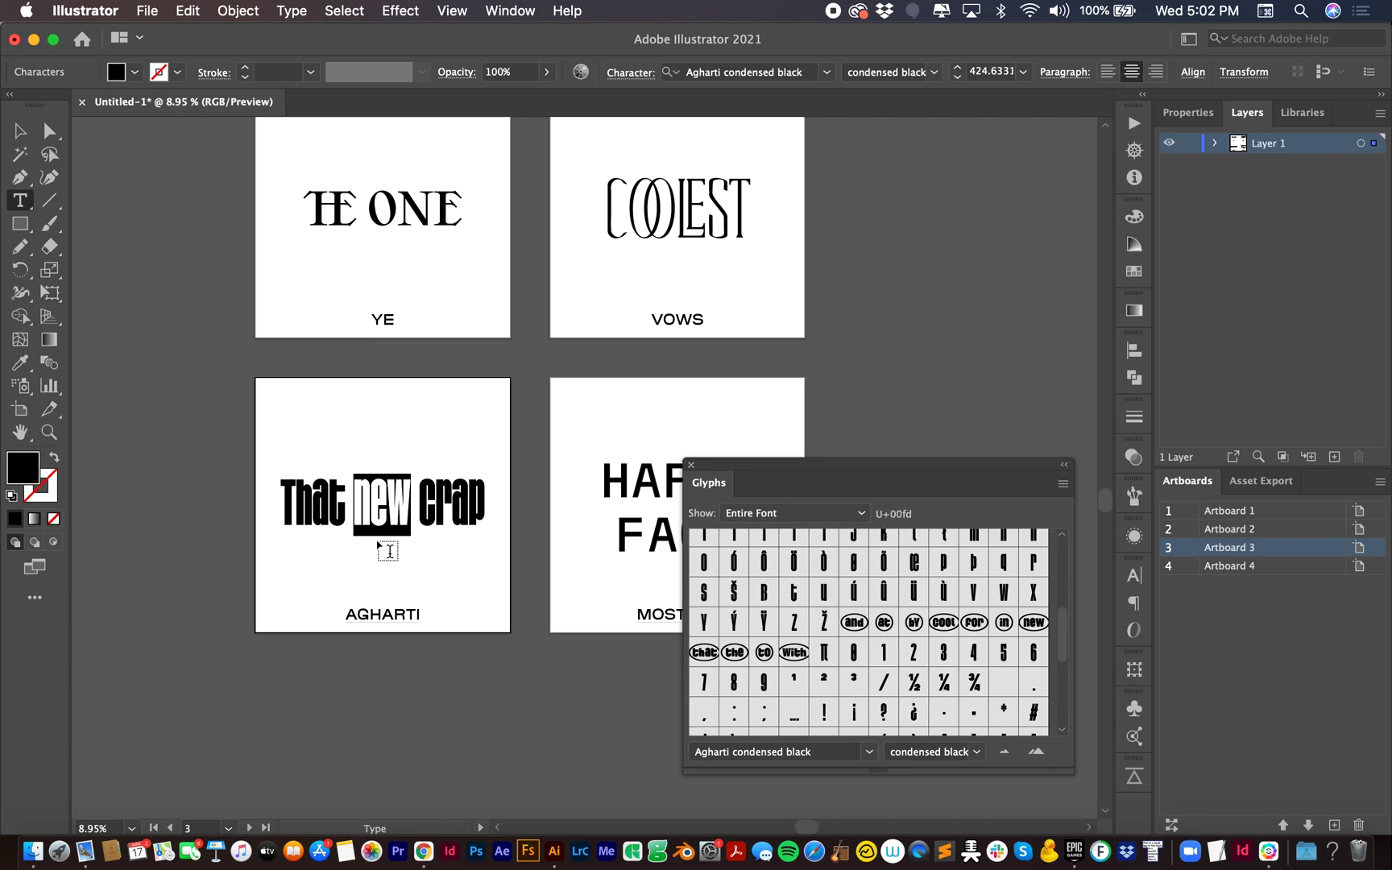
Replace 'new' on Artboard 3 with the circled Agharti 'new' ligature glyph.
click(288, 513)
drag(357, 506, 410, 509)
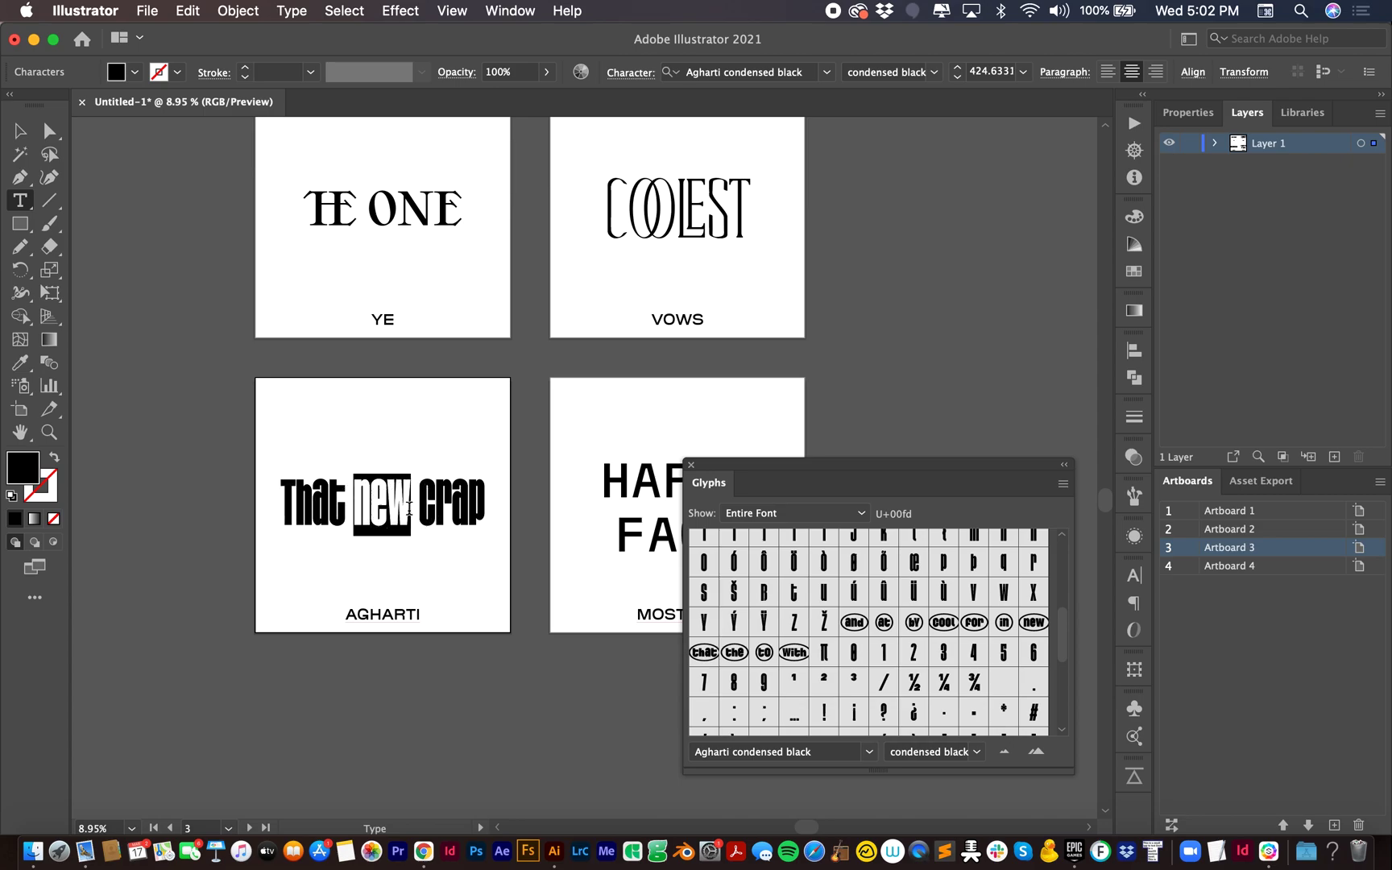
double_click(1033, 622)
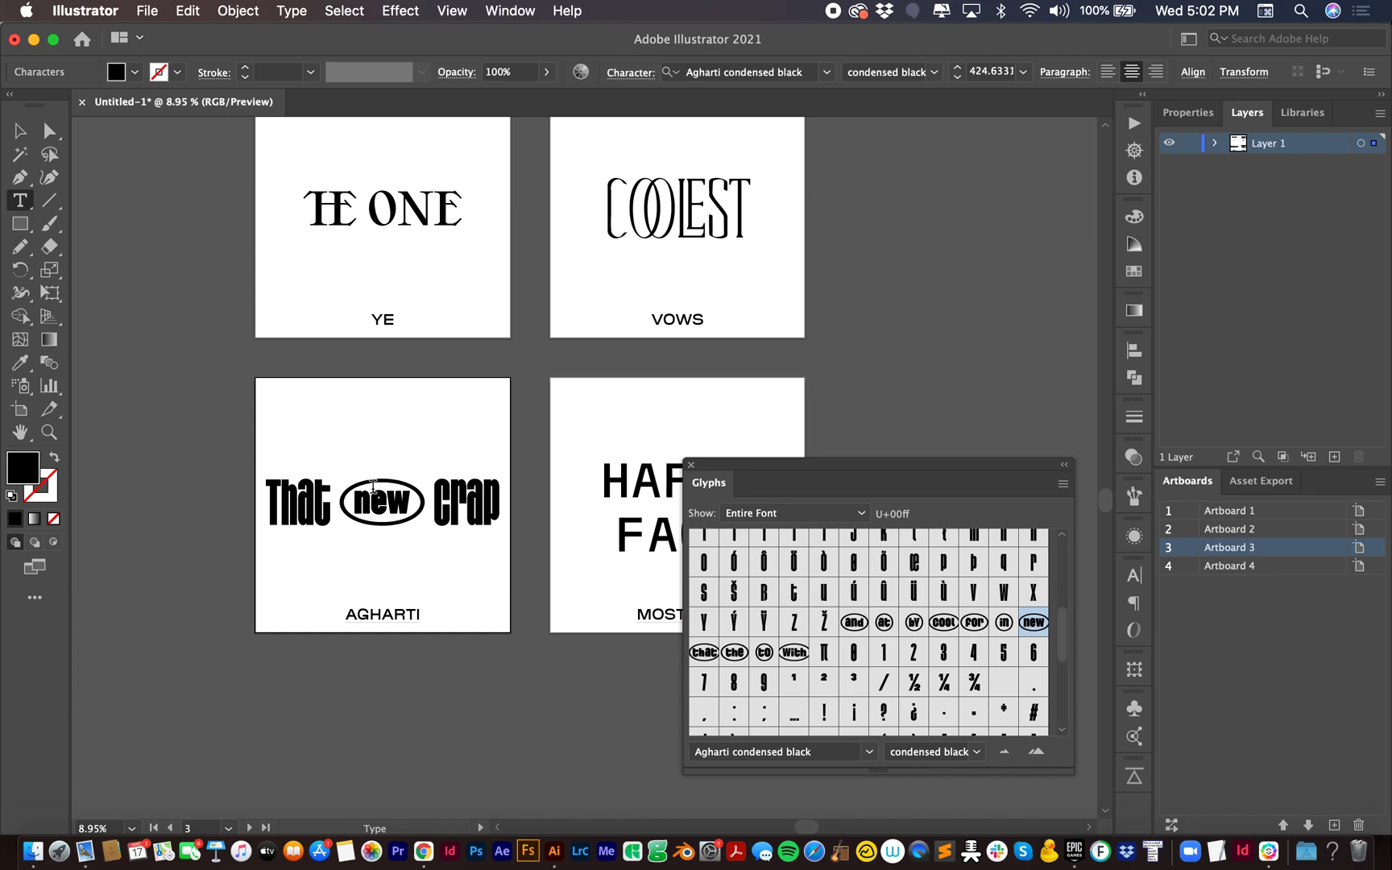
scroll(375, 488, up, 2)
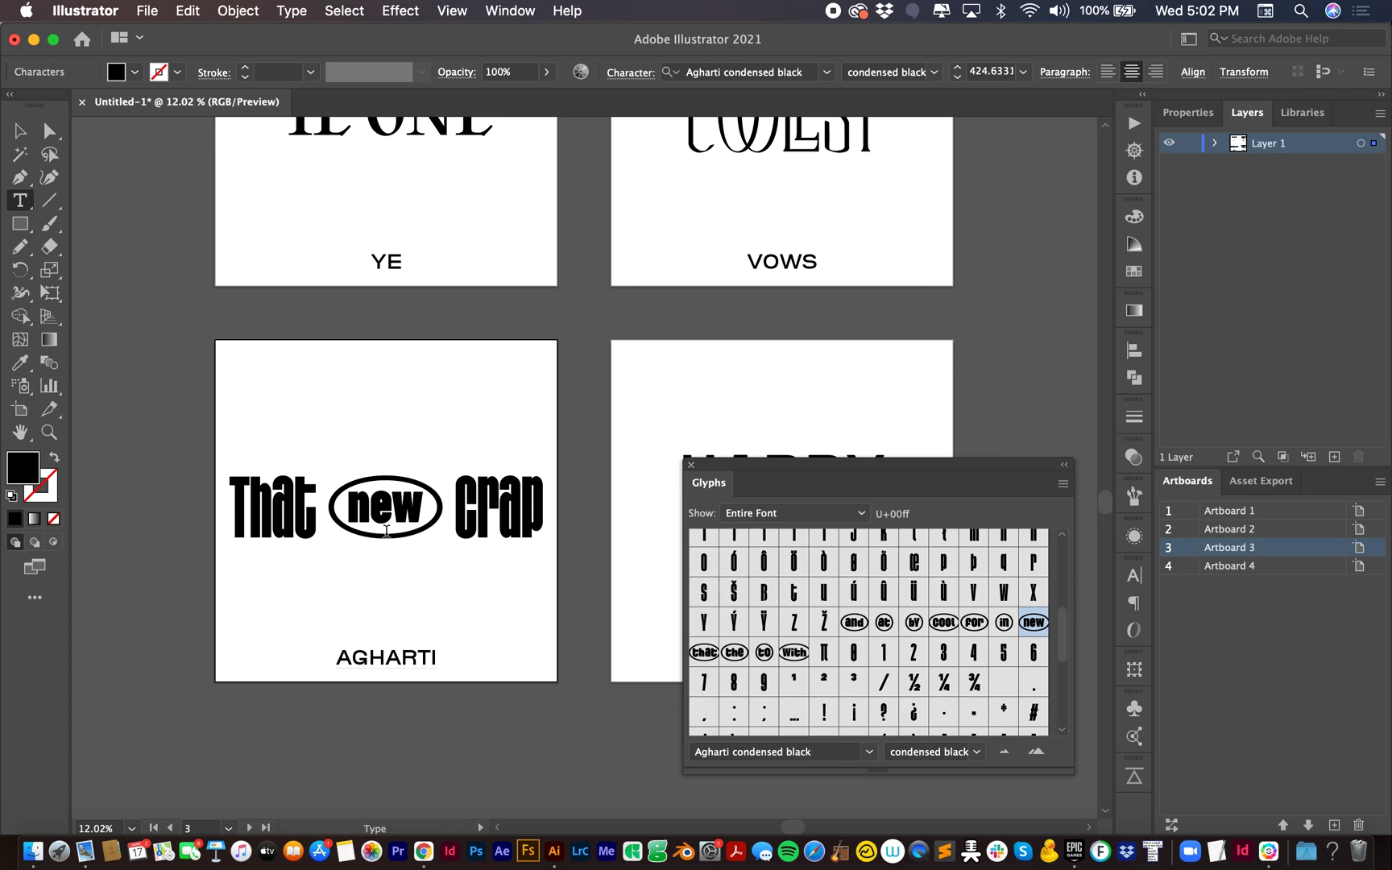
Select the A of HAPPY and dock the Glyphs panel on the right, clear of the artwork.
scroll(387, 532, right, 6)
scroll(386, 531, down, 1)
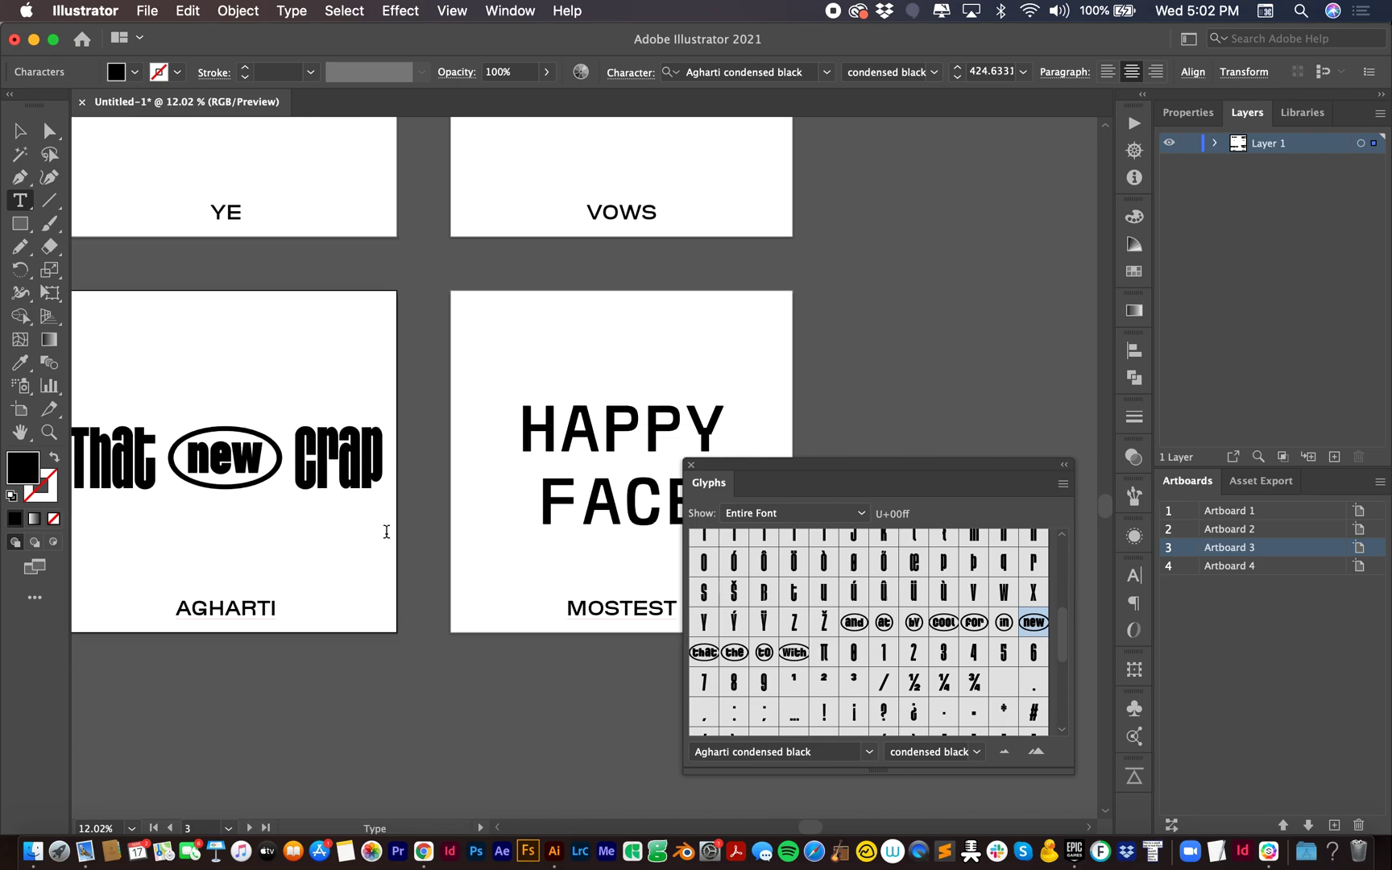
click(465, 443)
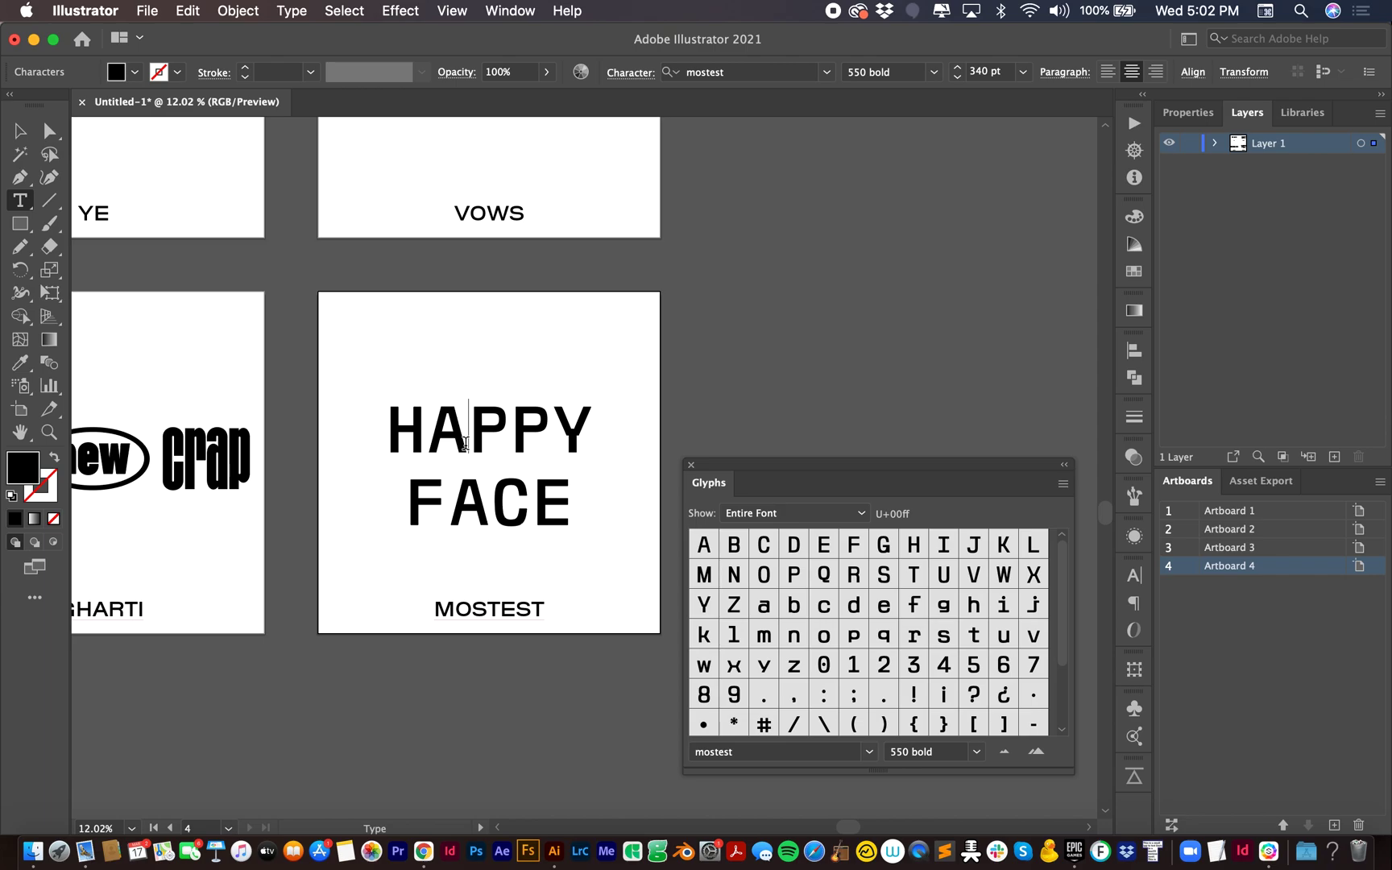
drag(395, 439, 588, 439)
click(448, 448)
drag(428, 445, 452, 446)
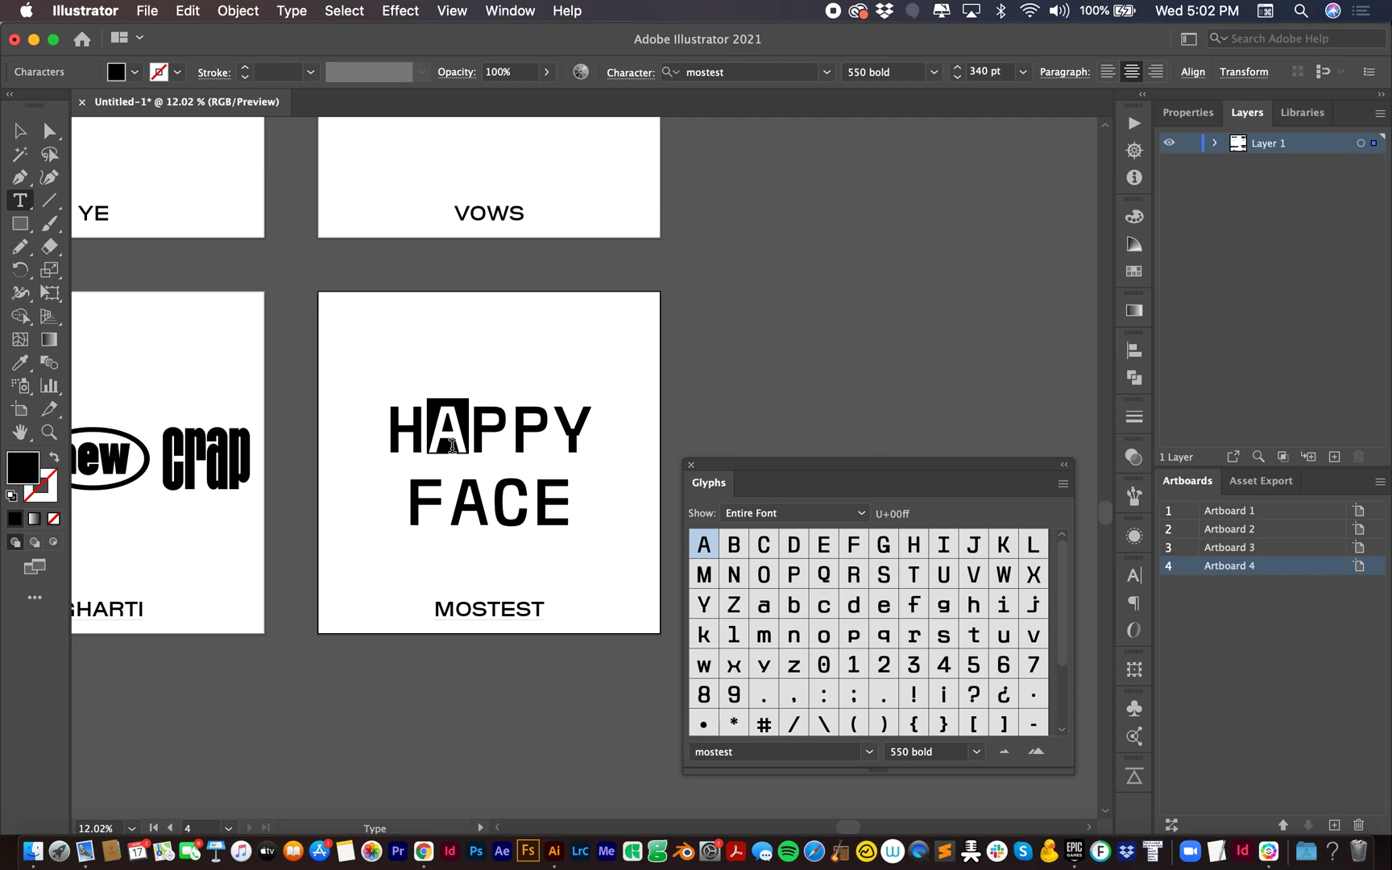
scroll(852, 590, down, 3)
scroll(852, 590, up, 3)
drag(754, 465, 1133, 600)
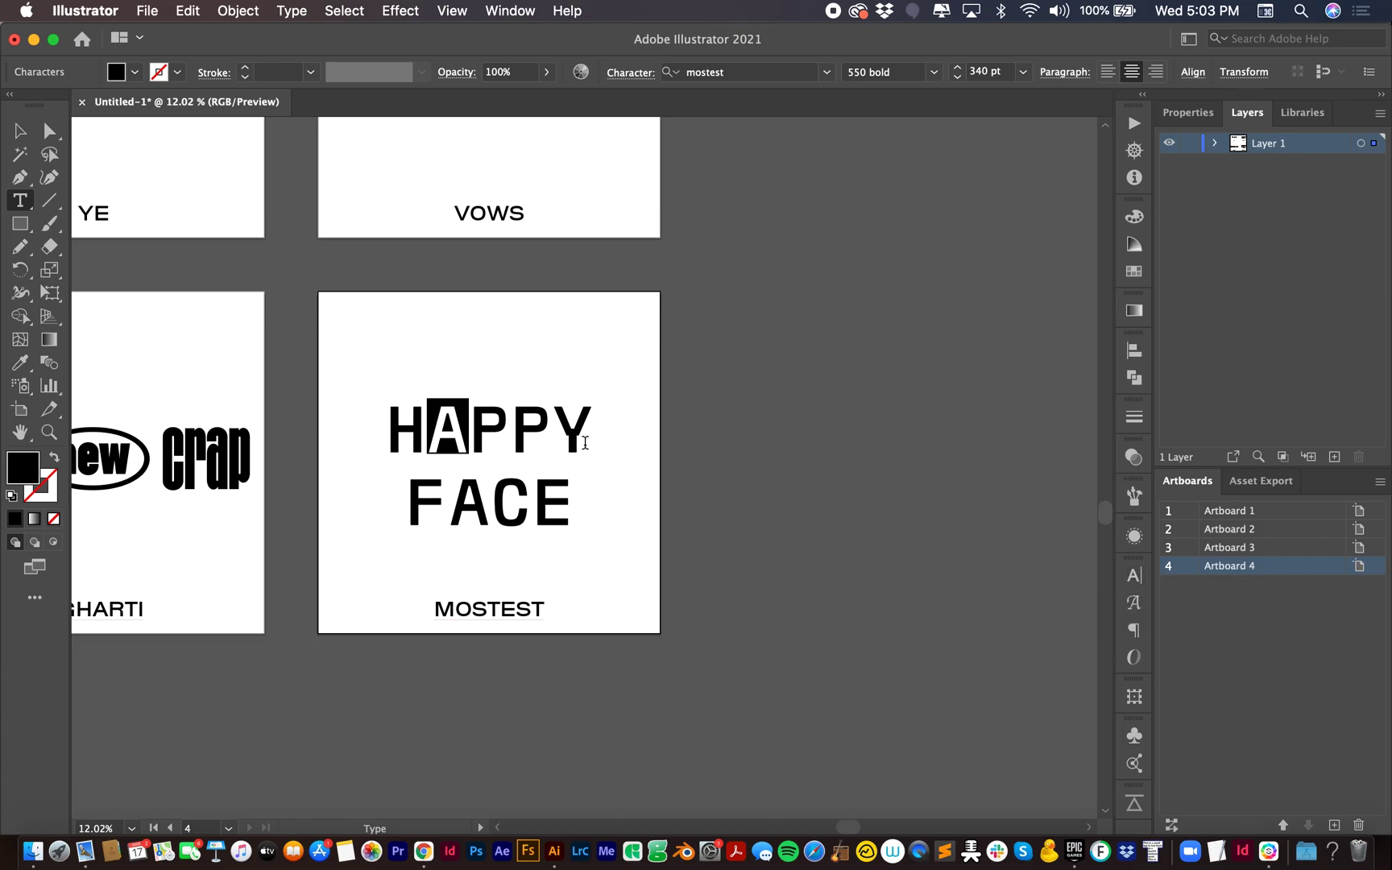
Set the H of HAPPY to the wider Mostest 1100 bold style.
click(418, 423)
click(388, 432)
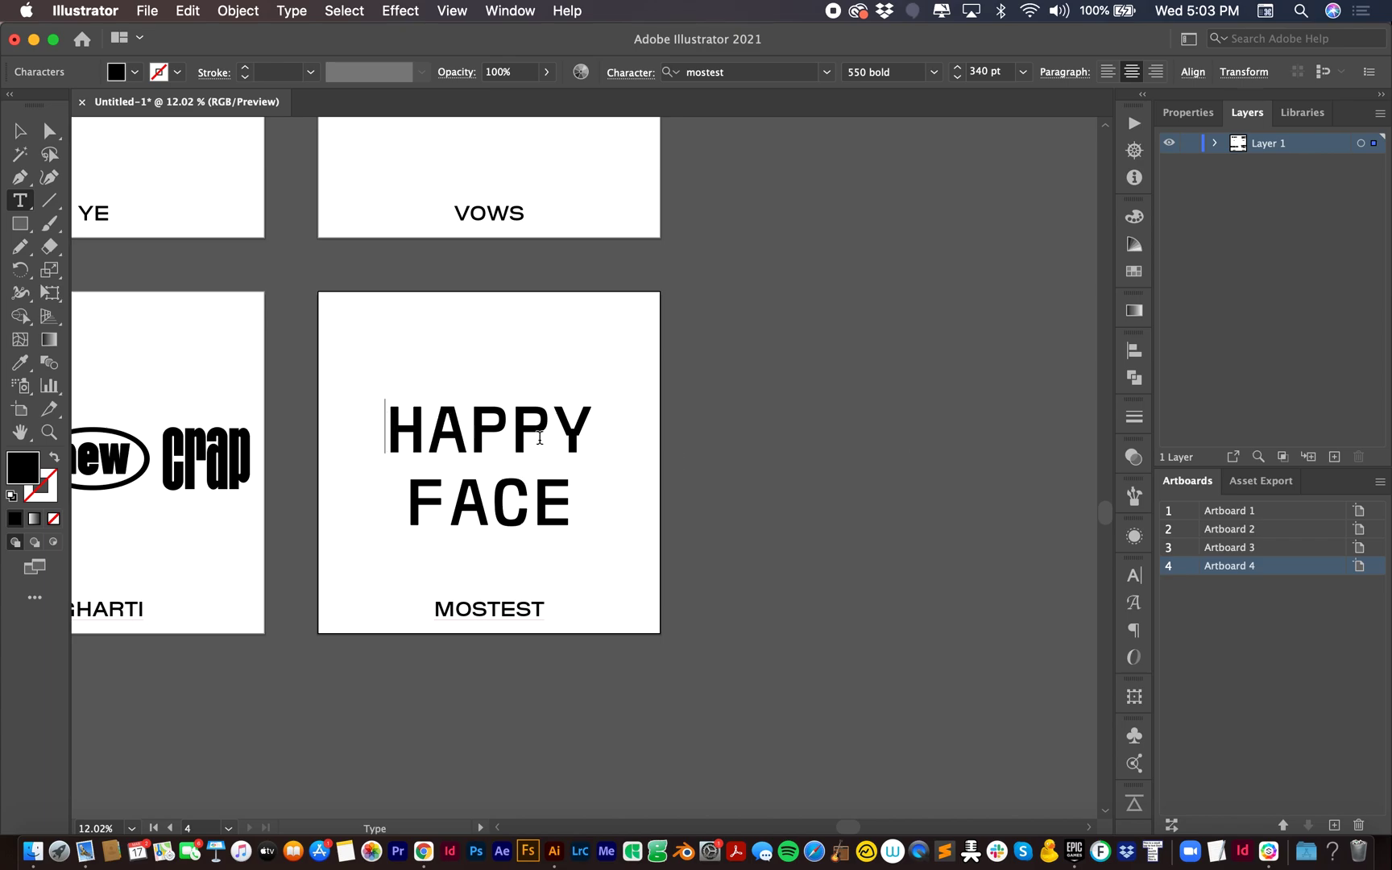
drag(396, 434, 427, 435)
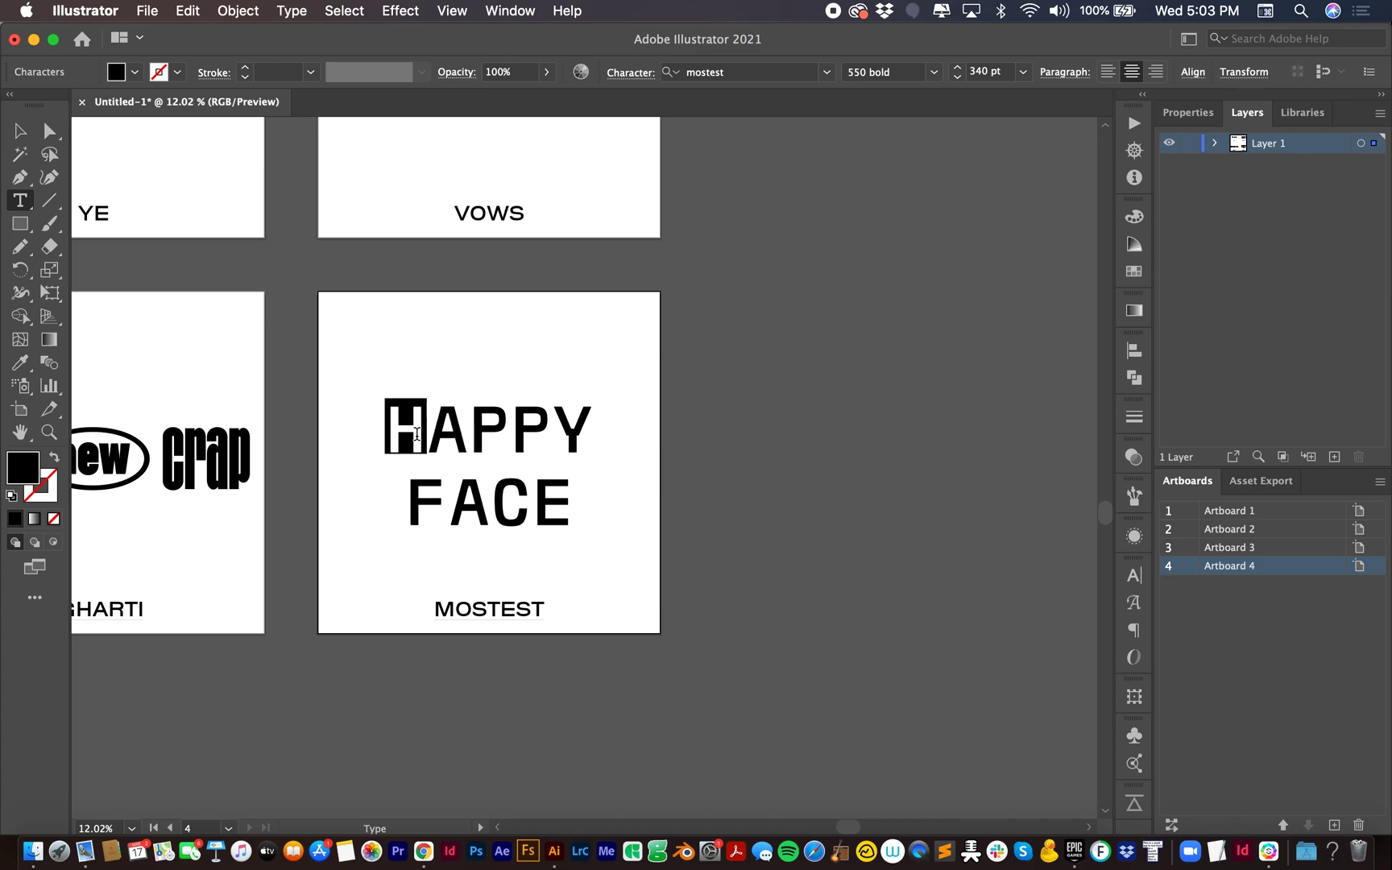
click(1132, 577)
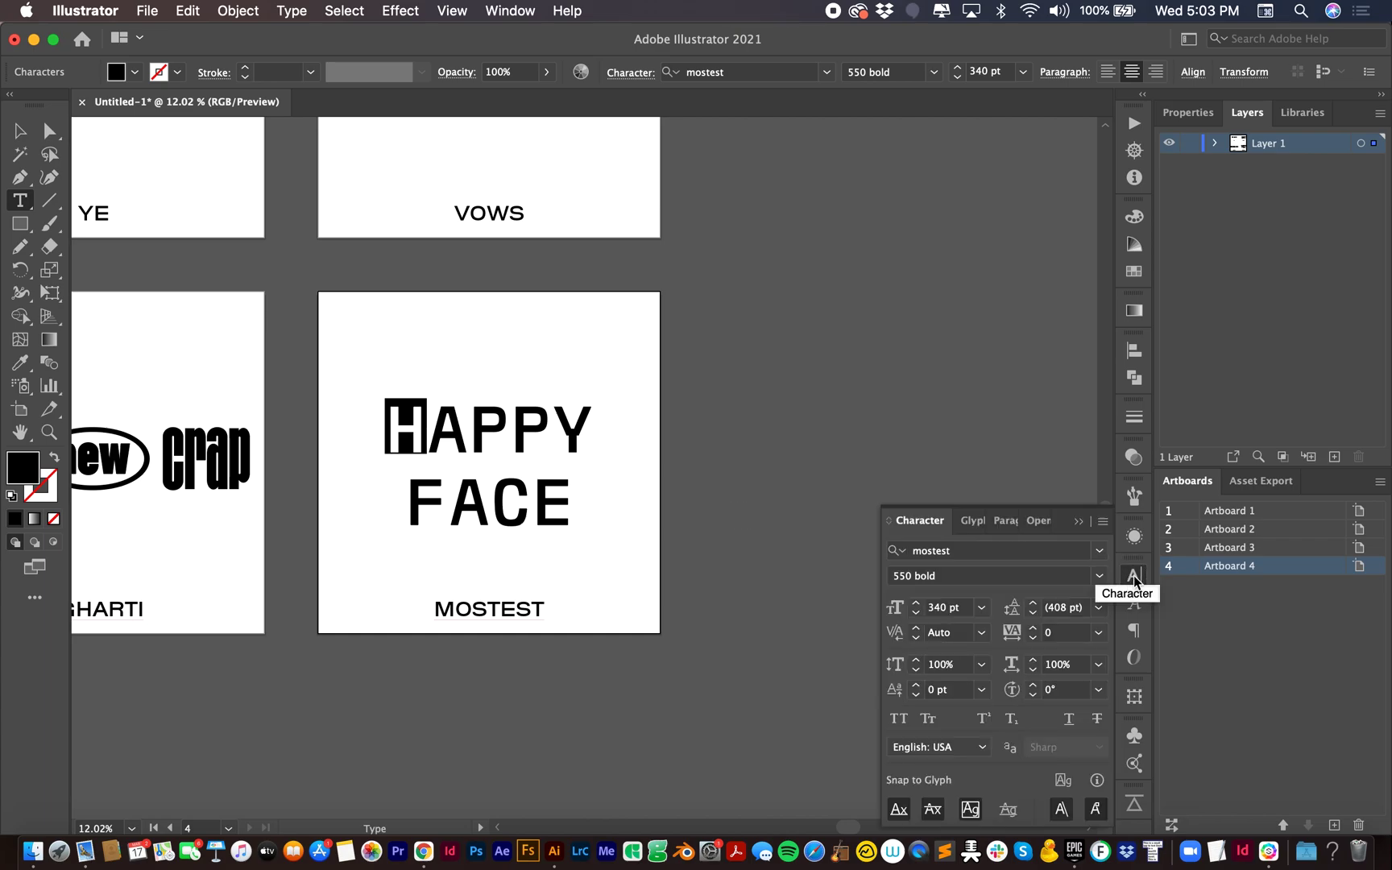
click(1098, 577)
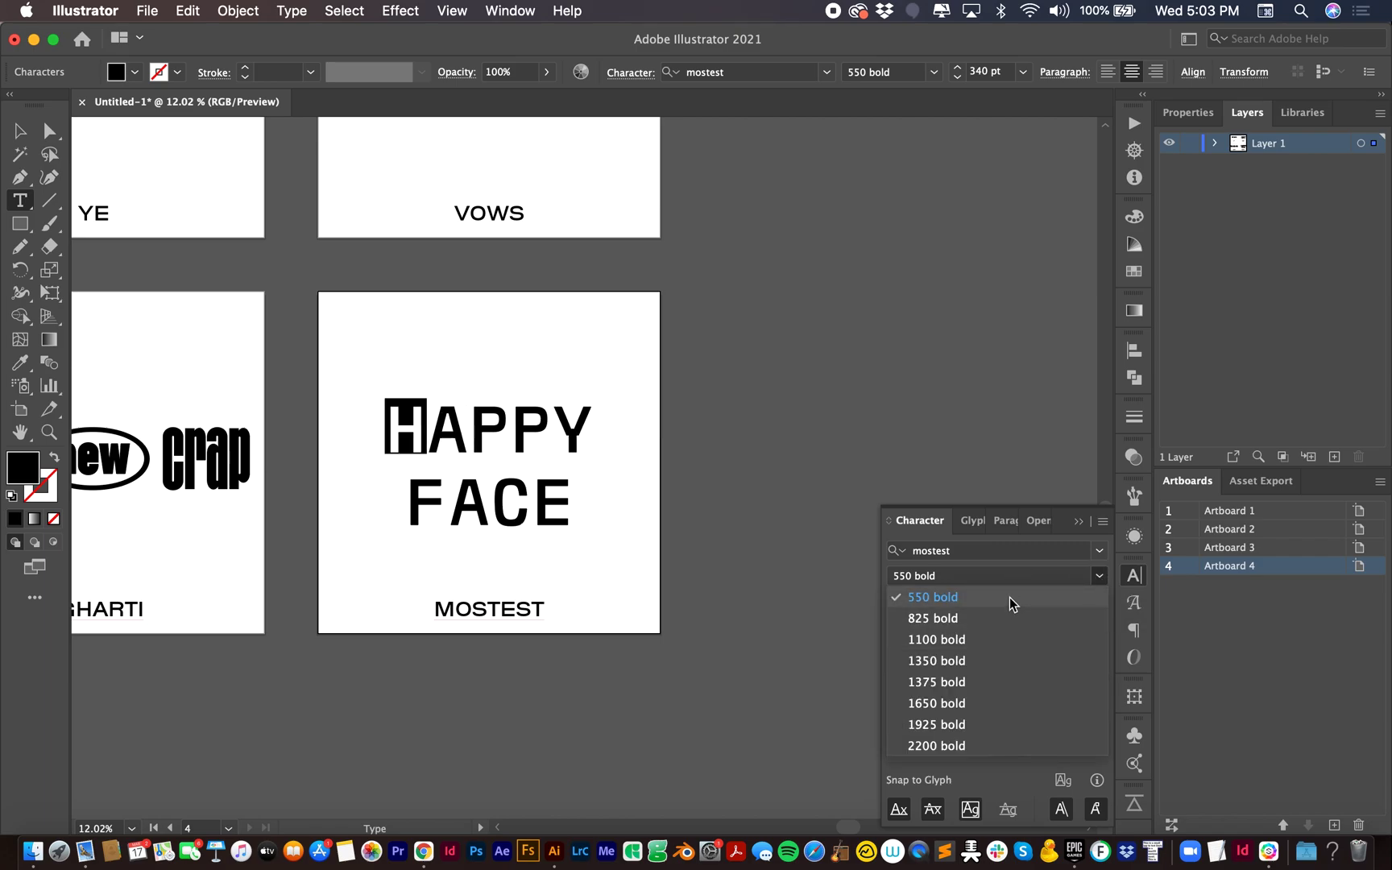
click(1005, 638)
Set the second P of HAPPY to Mostest 825 bold.
drag(531, 428, 574, 435)
click(1101, 575)
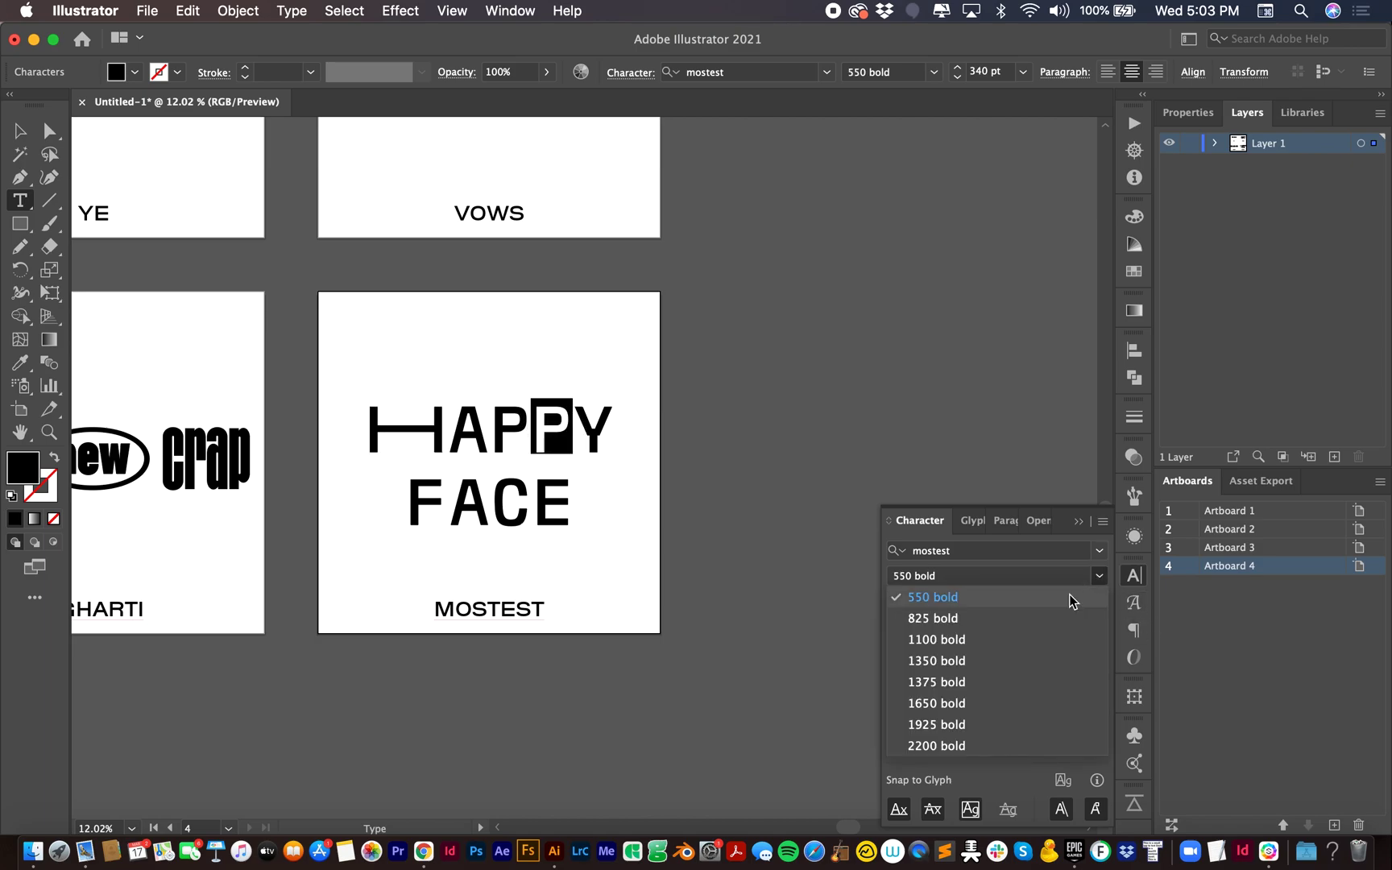
click(1044, 614)
click(422, 497)
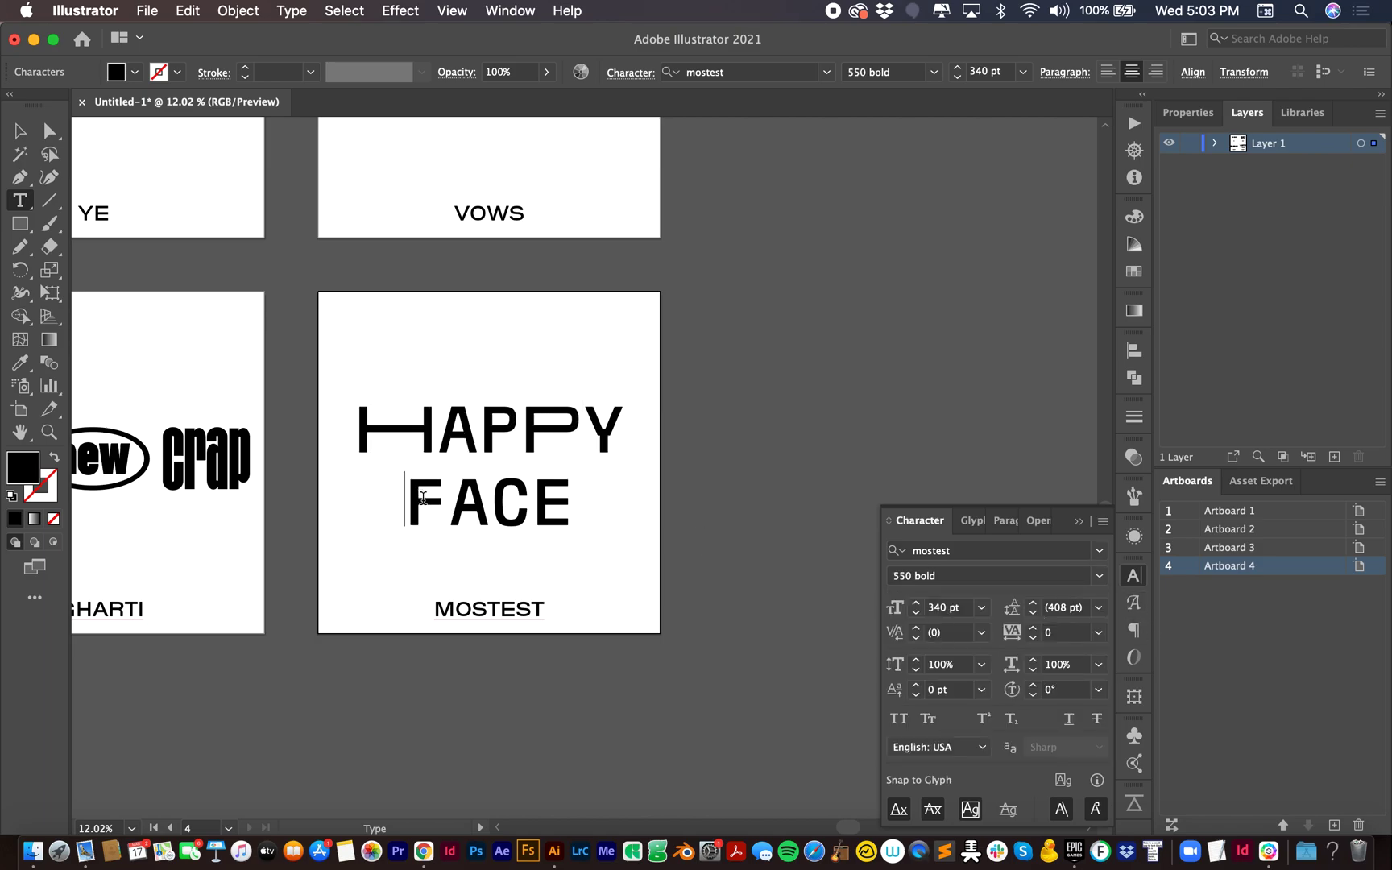
Make the A of FACE extra-wide Mostest 1925 bold and view all four artboards.
drag(406, 497, 489, 507)
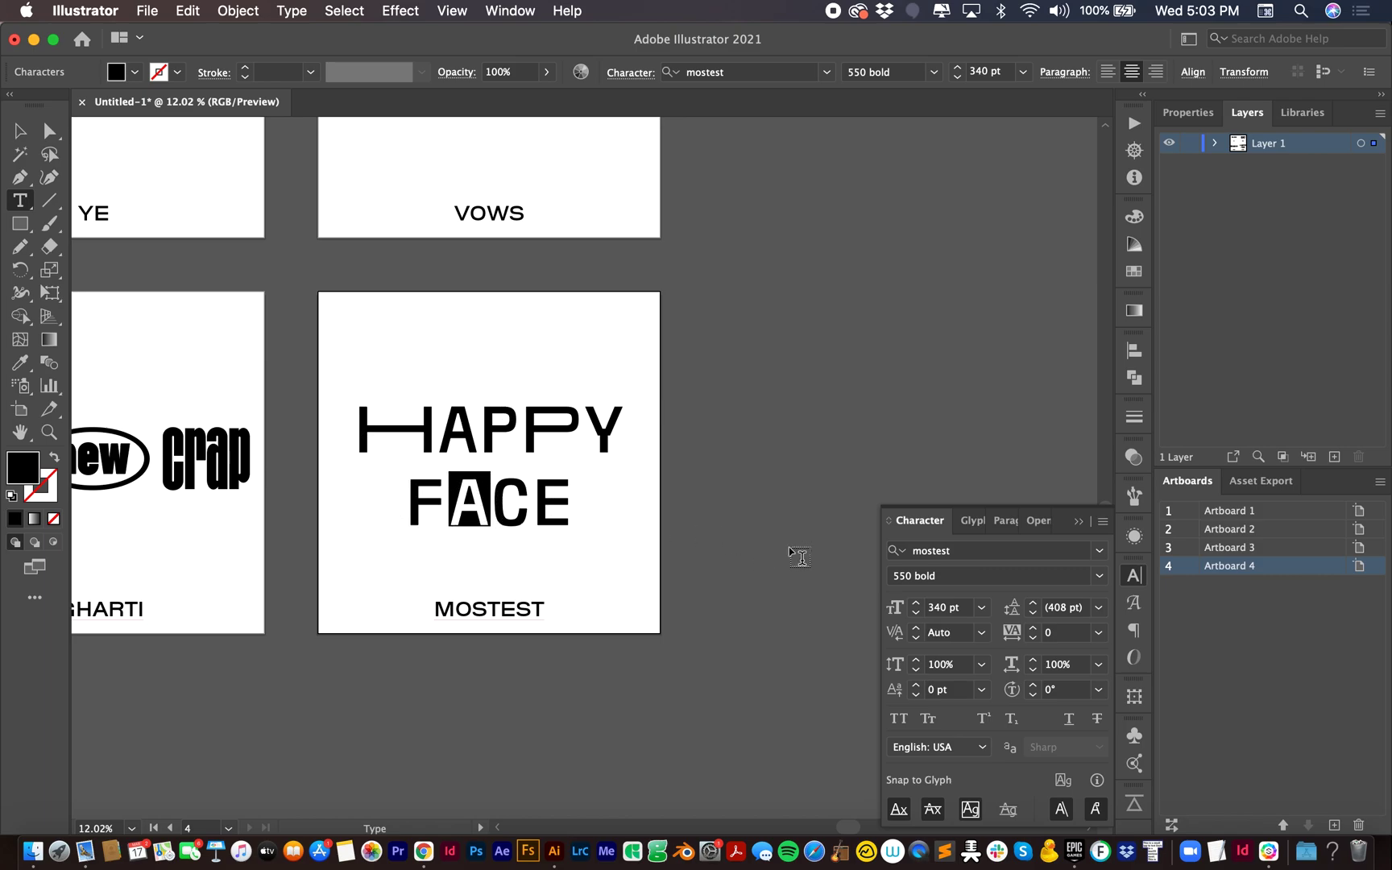
click(1100, 575)
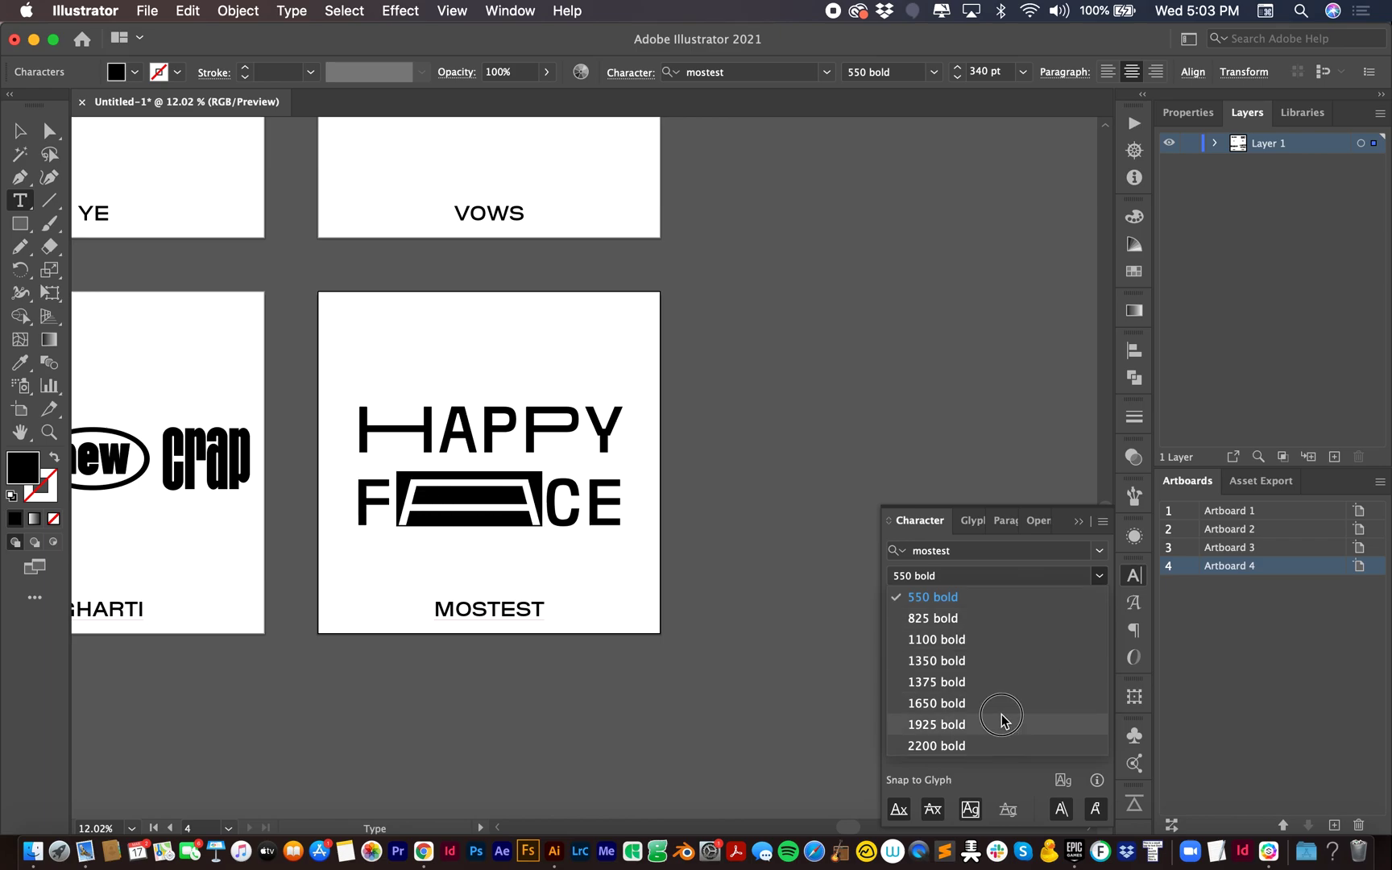
click(1001, 720)
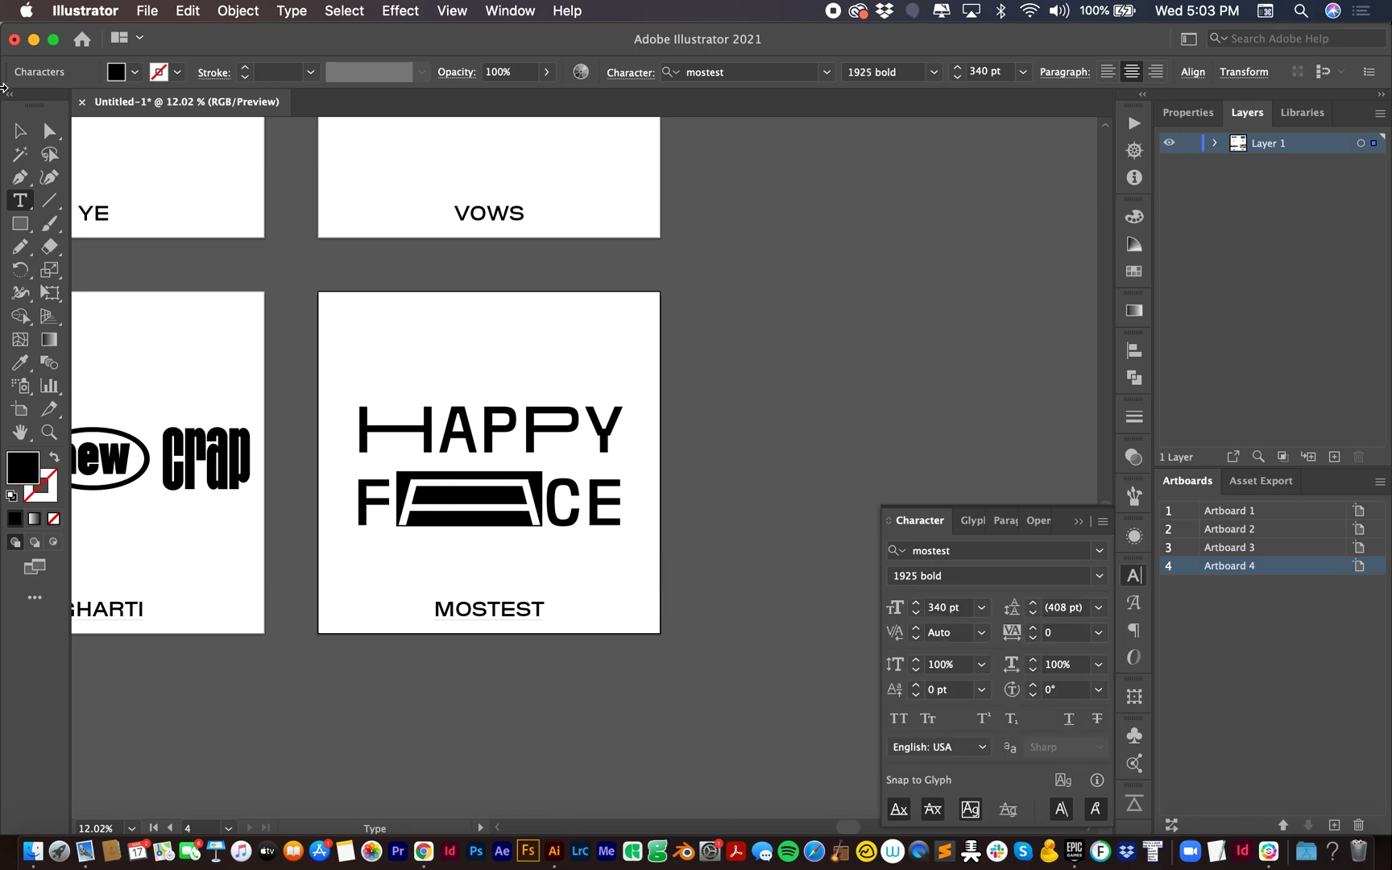
click(21, 130)
click(686, 482)
scroll(612, 467, down, 2)
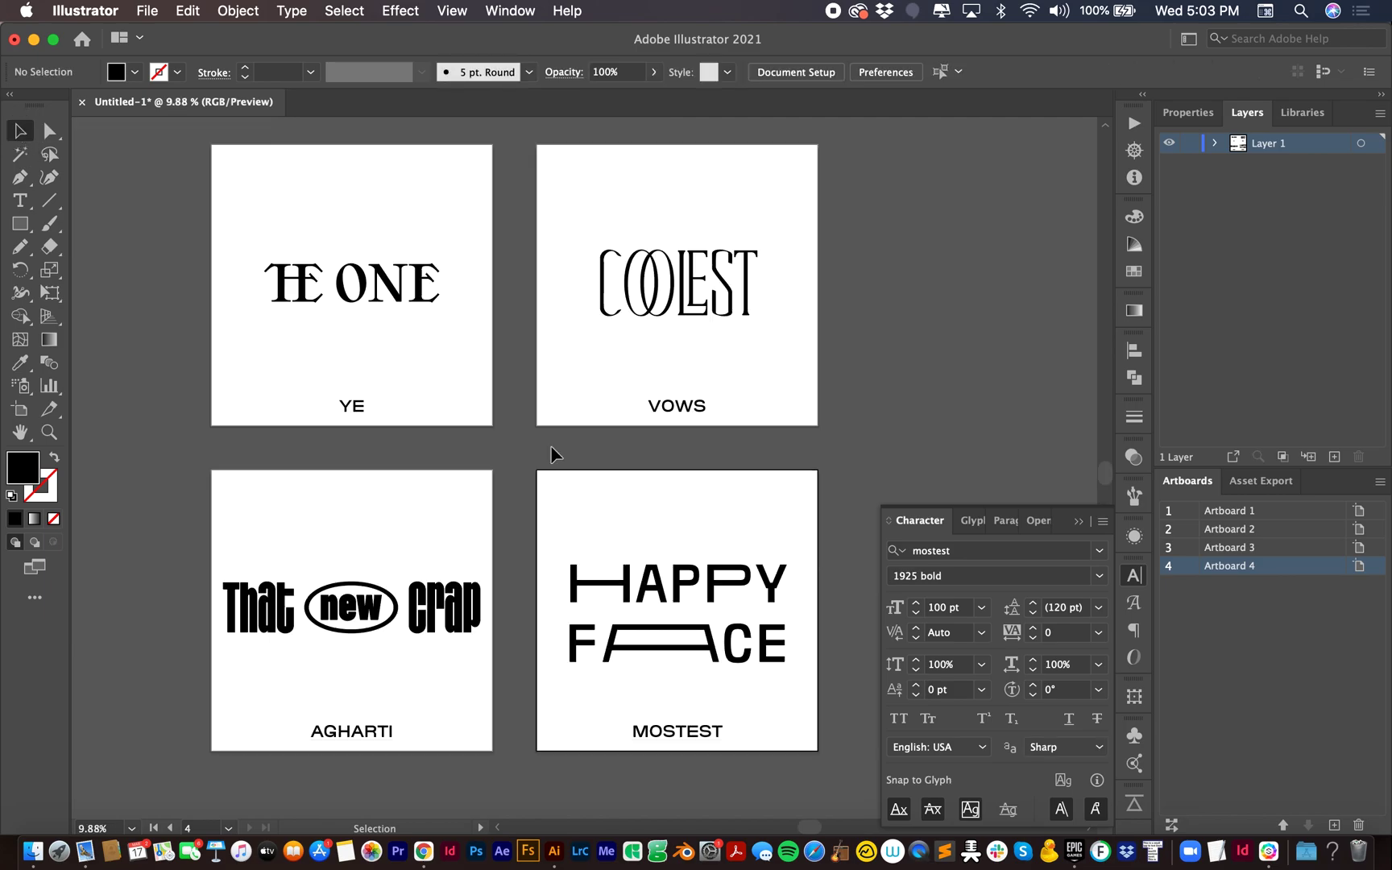